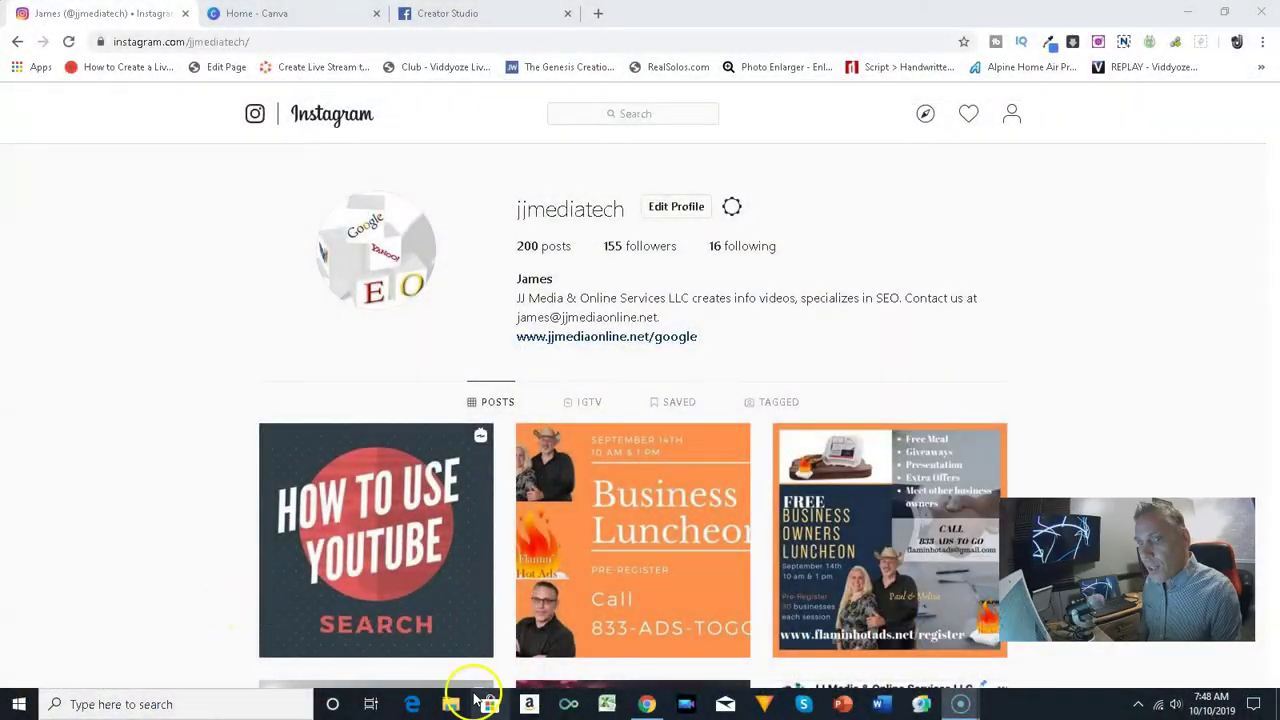
Show the IGTV videos on the Instagram profile
left_click(586, 543)
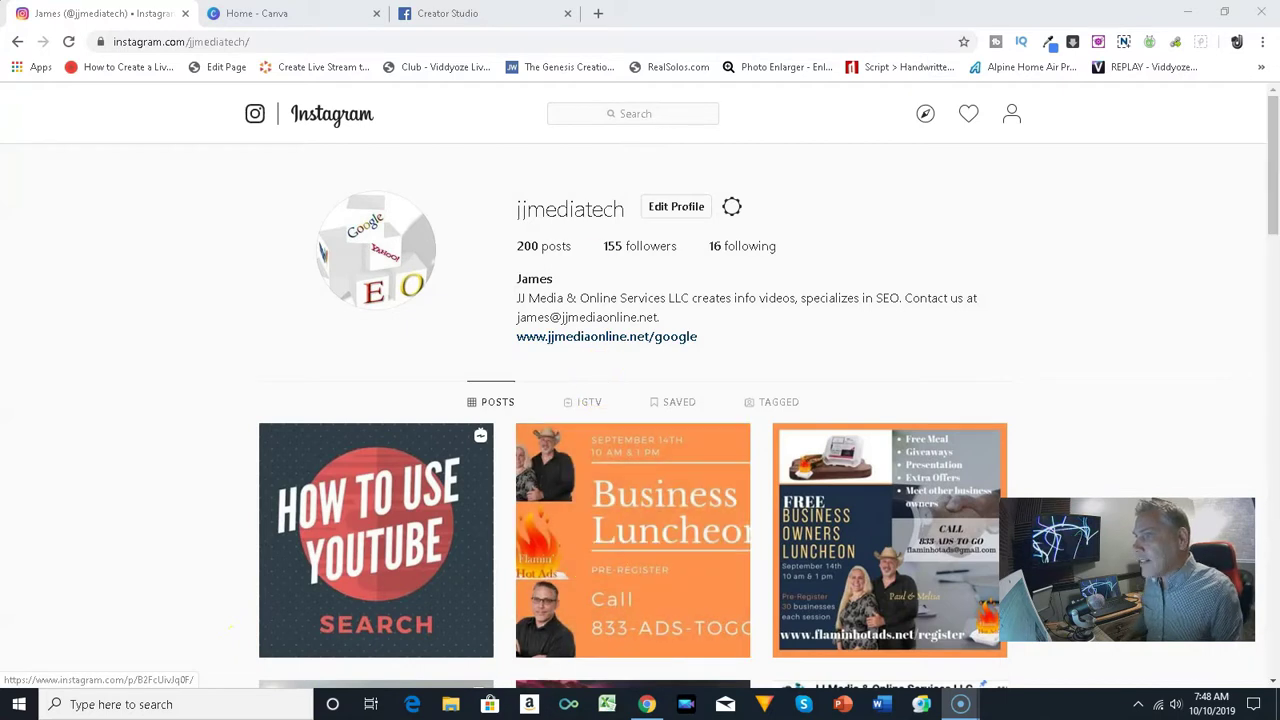
left_click(170, 178)
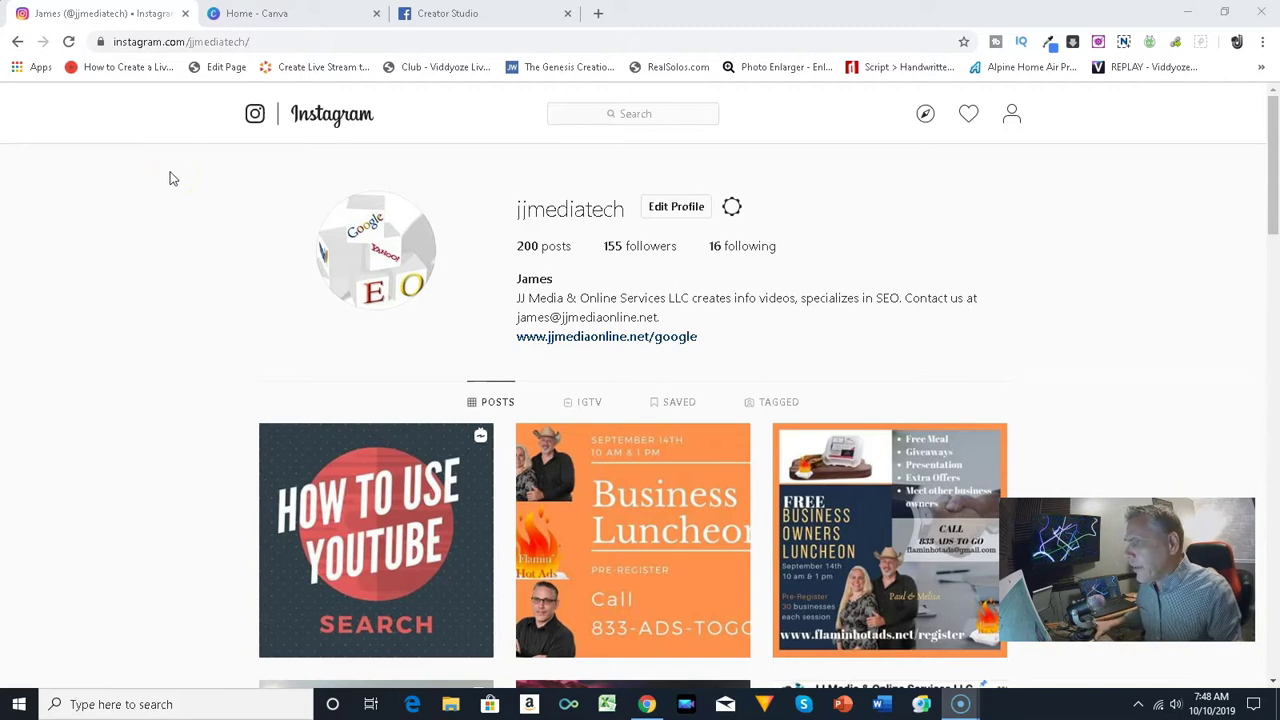
left_click(193, 184)
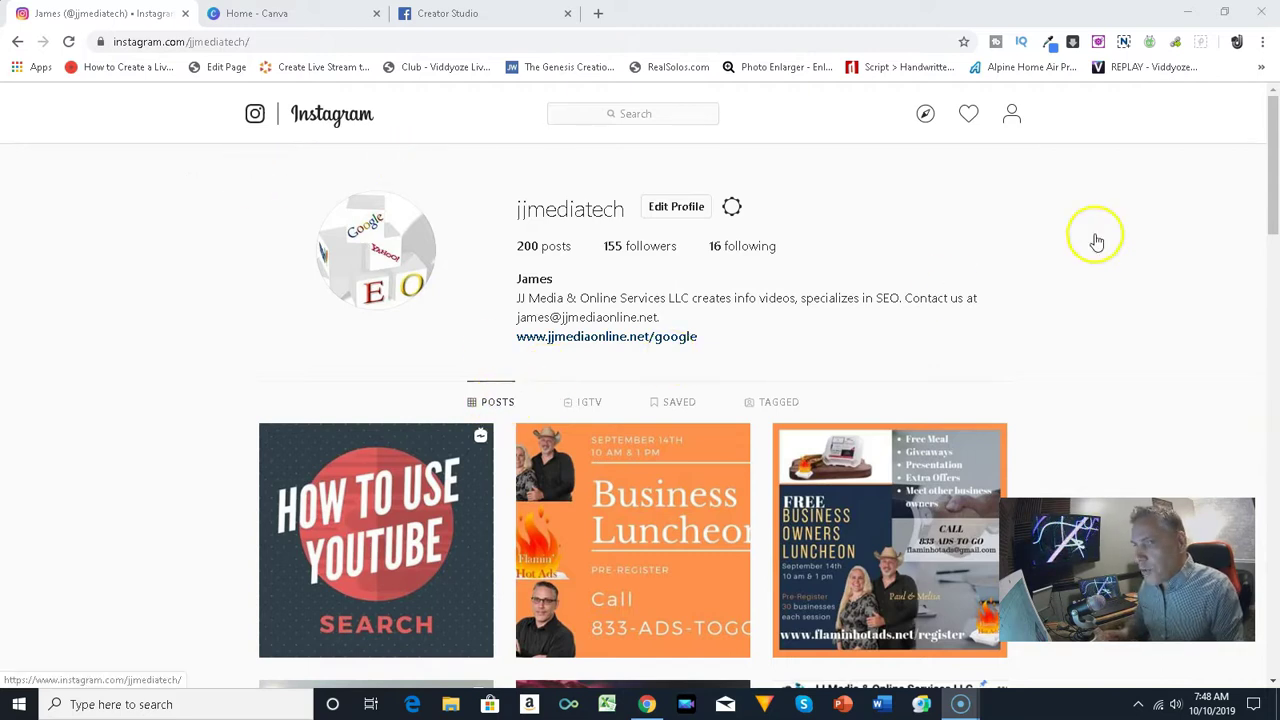
mouse_move(1270, 137)
left_mouse_down()
mouse_move(1274, 358)
mouse_move(1266, 134)
left_mouse_up()
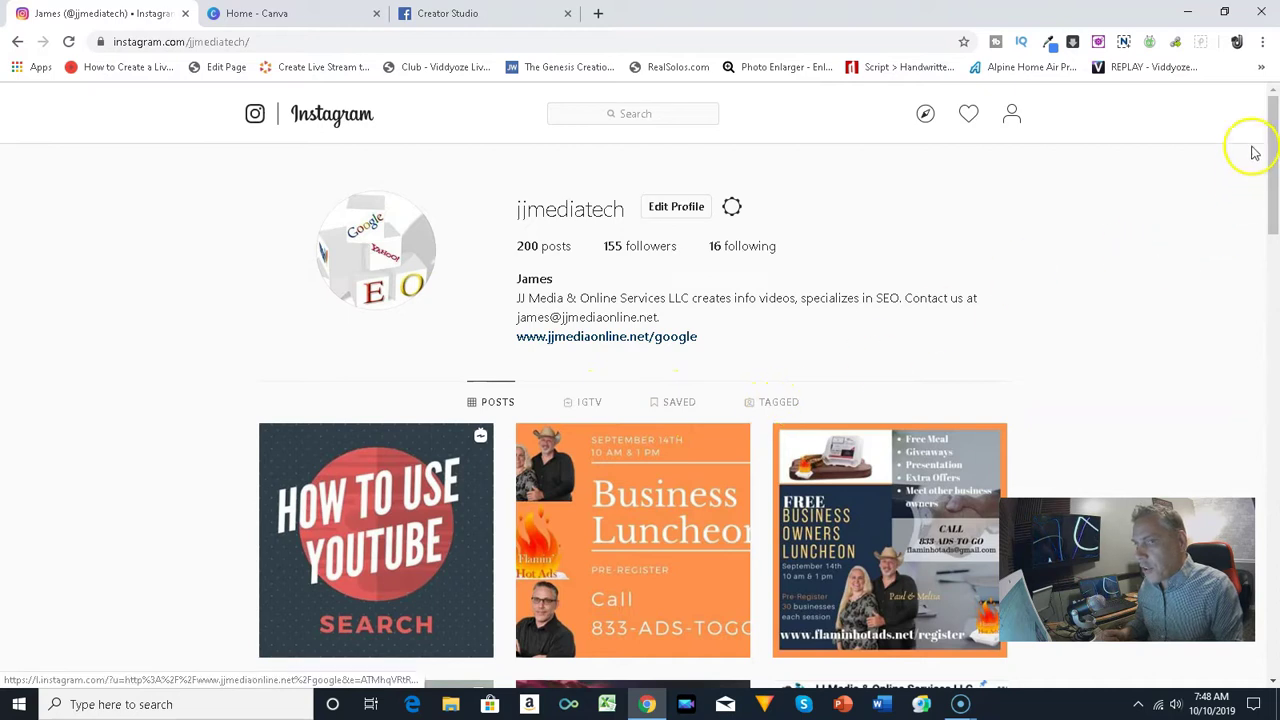
left_click_drag(1274, 151, 1274, 177)
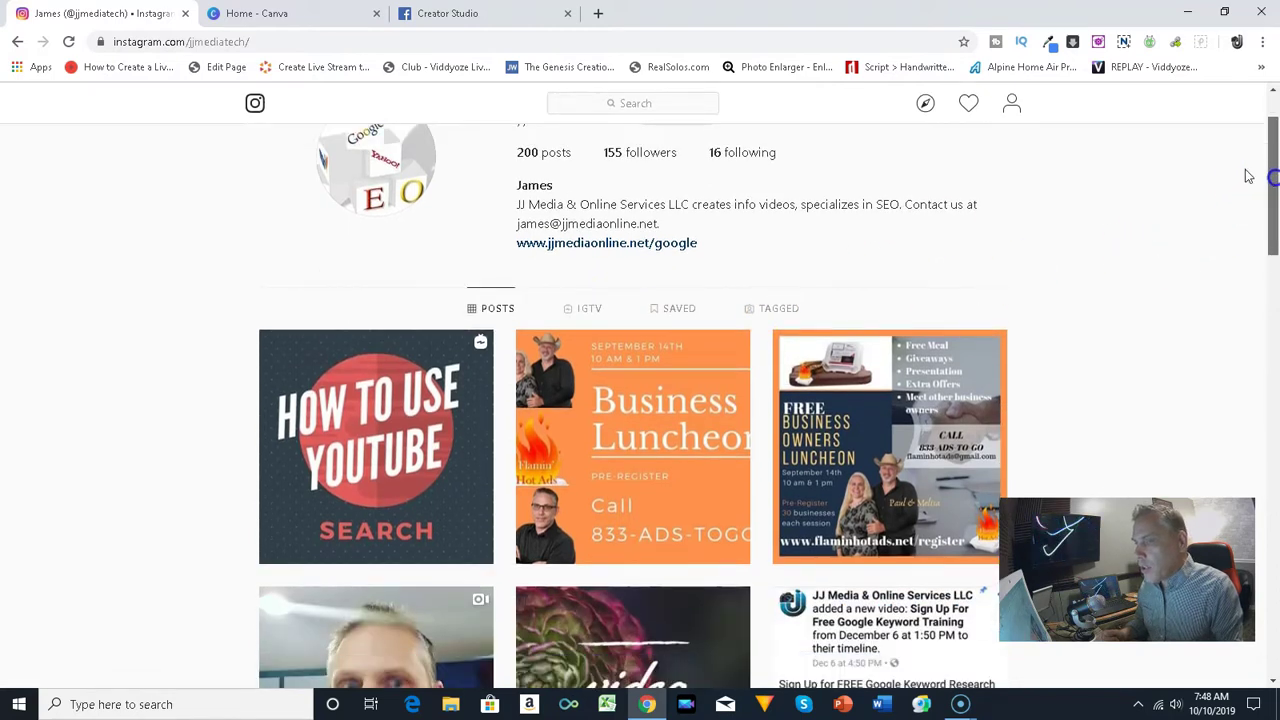
left_click(574, 314)
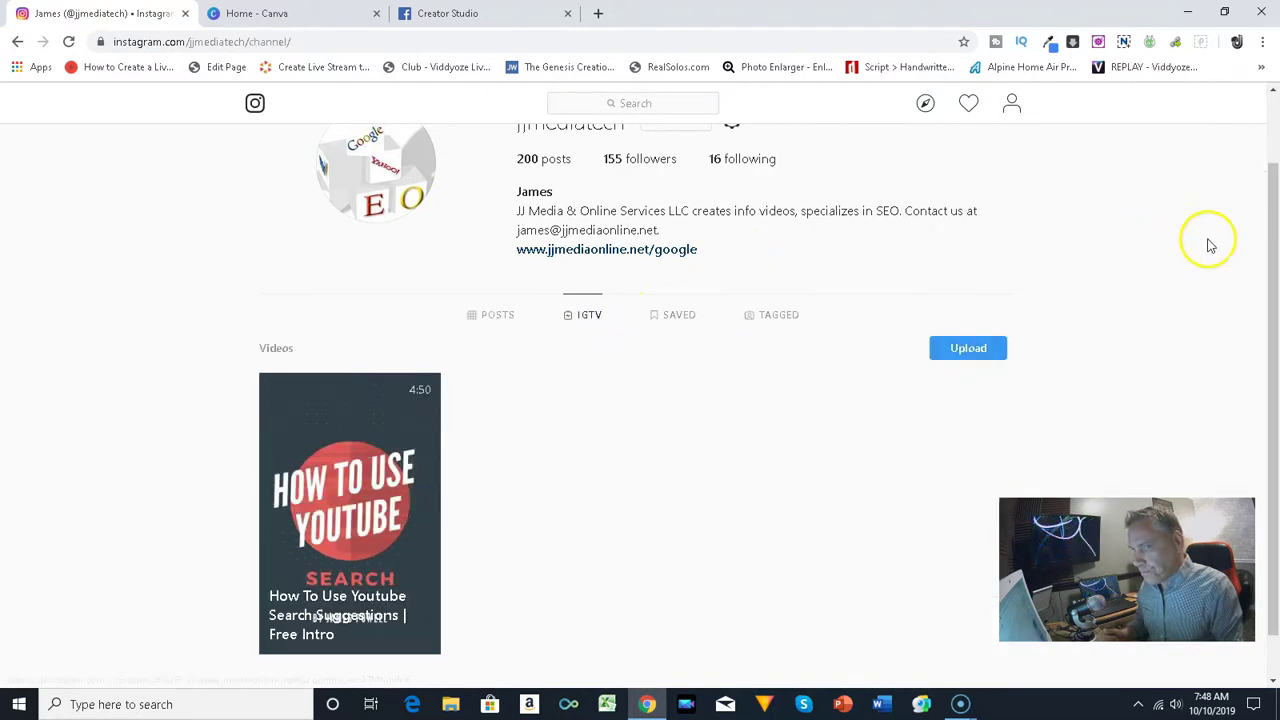
mouse_move(1268, 206)
left_mouse_down()
mouse_move(1273, 262)
mouse_move(1273, 205)
left_mouse_up()
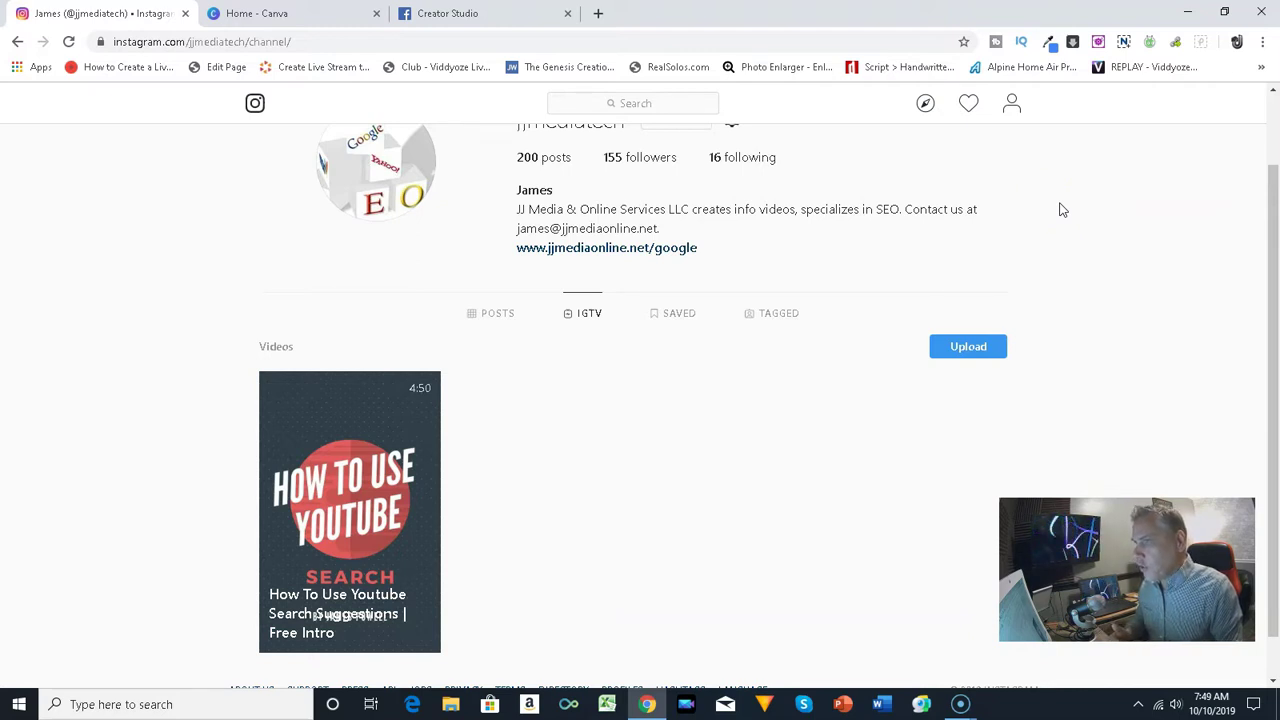
Open the Add New IGTV Video upload form and look over its video, cover and title fields
left_click(979, 357)
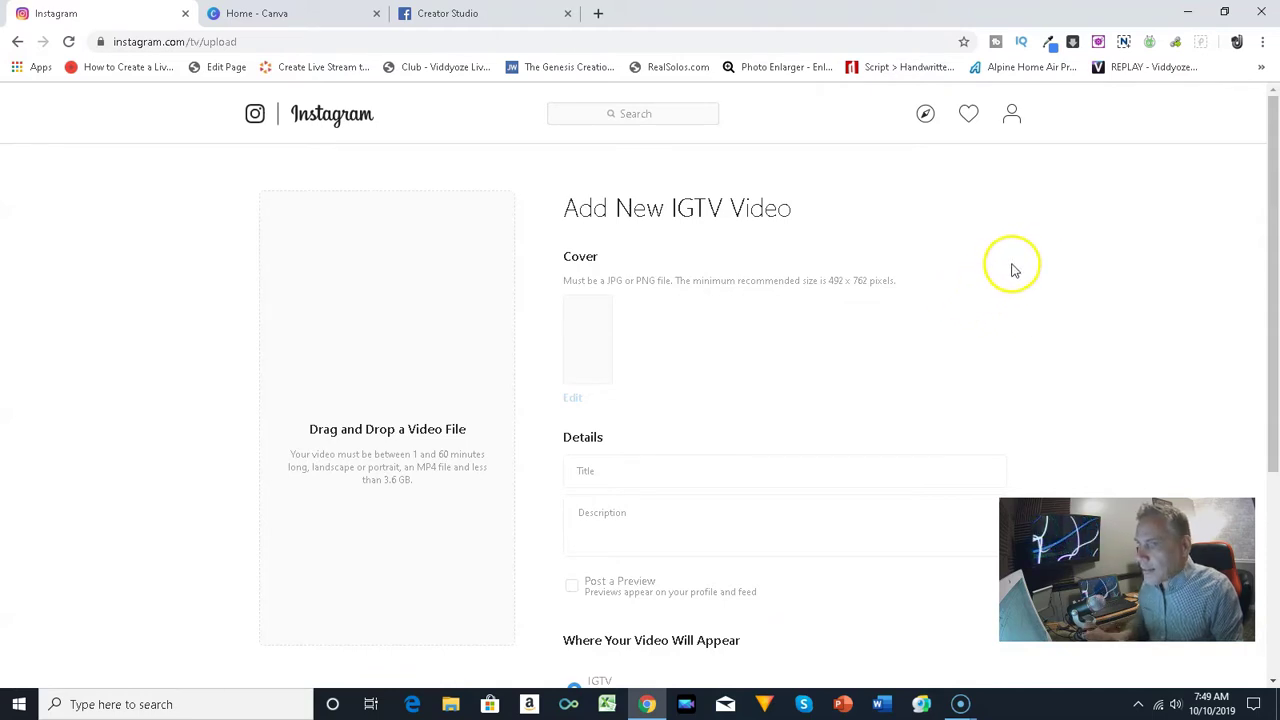
scroll(789, 350, "down", 2)
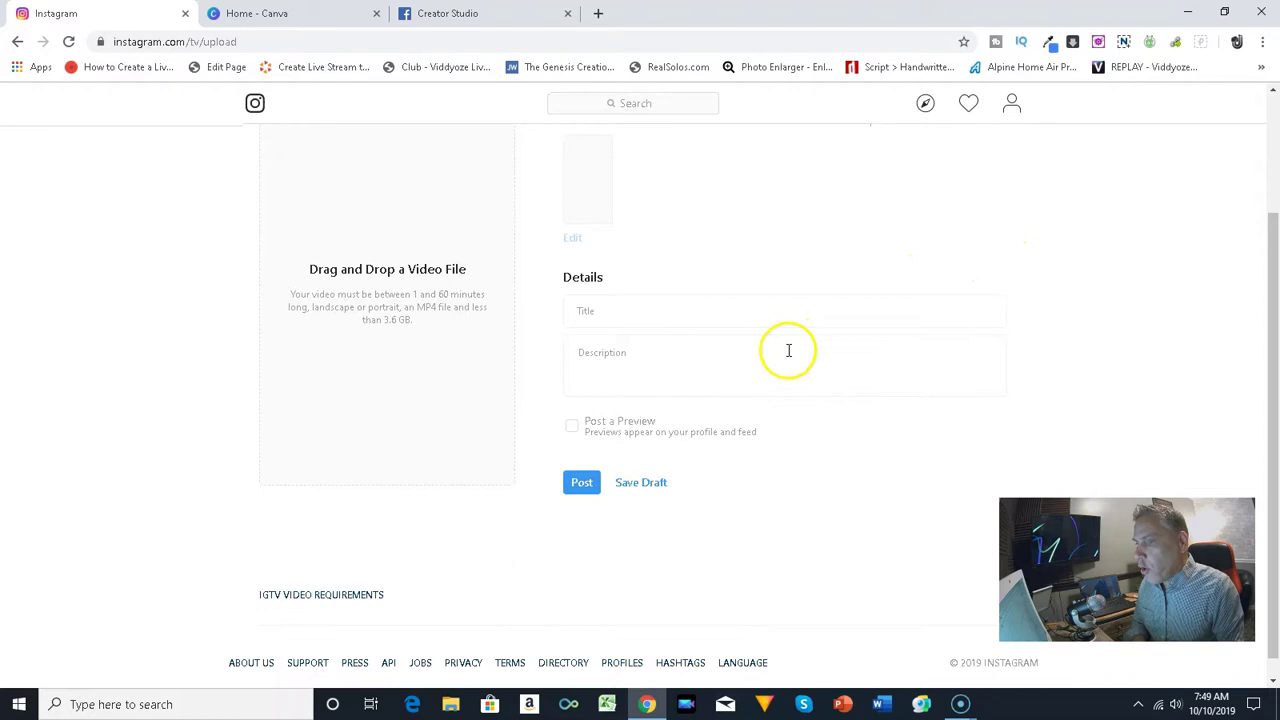
scroll(789, 350, "up", 2)
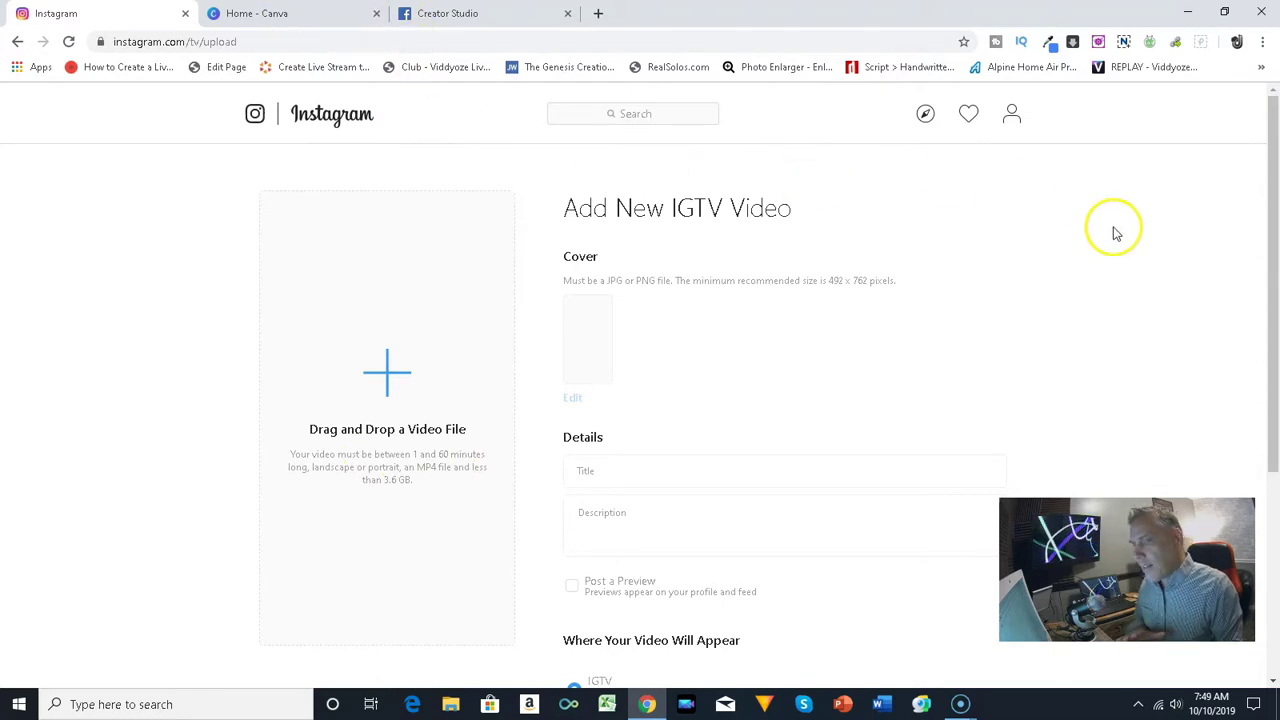
scroll(1088, 275, "down", 2)
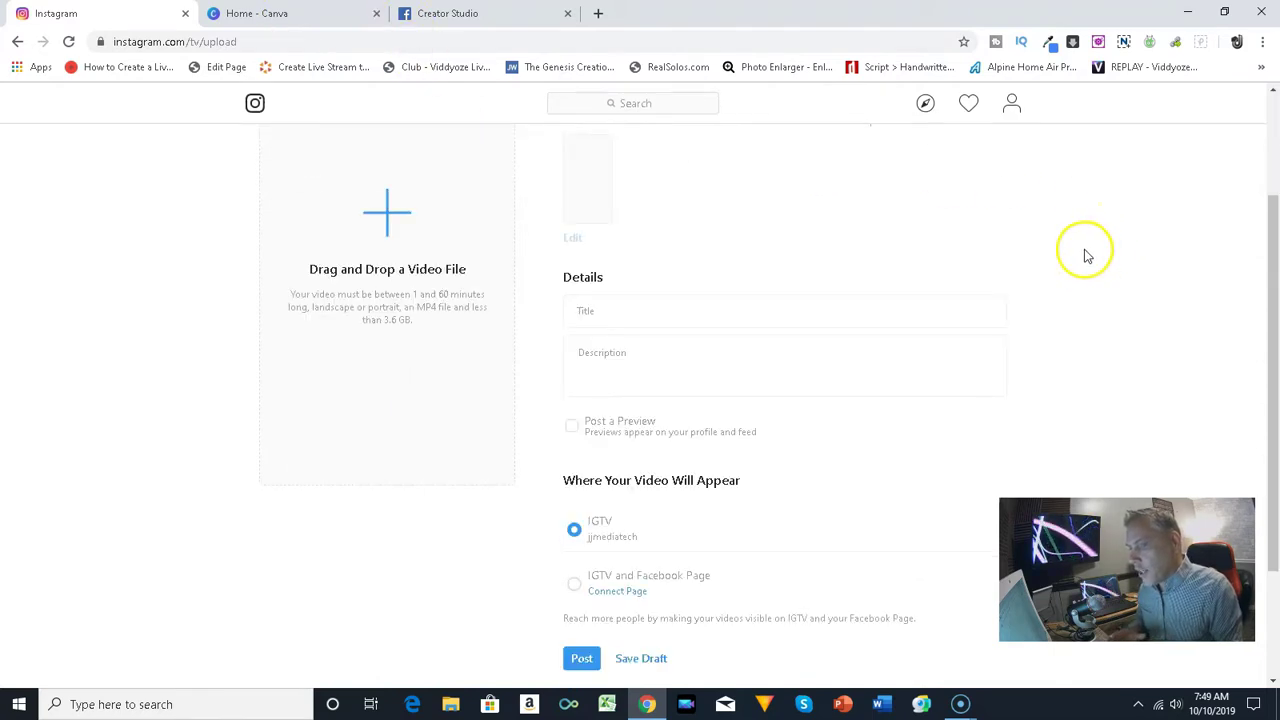
scroll(1086, 253, "down", 1)
scroll(1082, 251, "up", 2)
scroll(1080, 253, "down", 2)
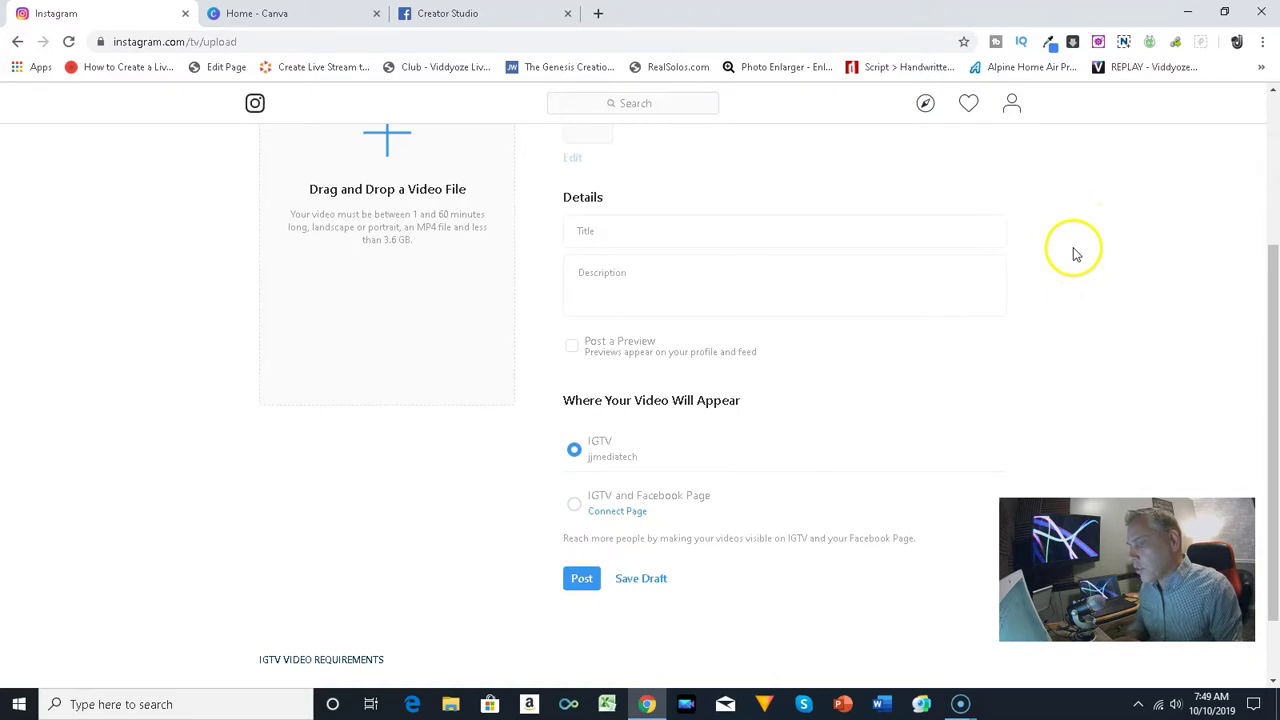
scroll(1075, 253, "up", 3)
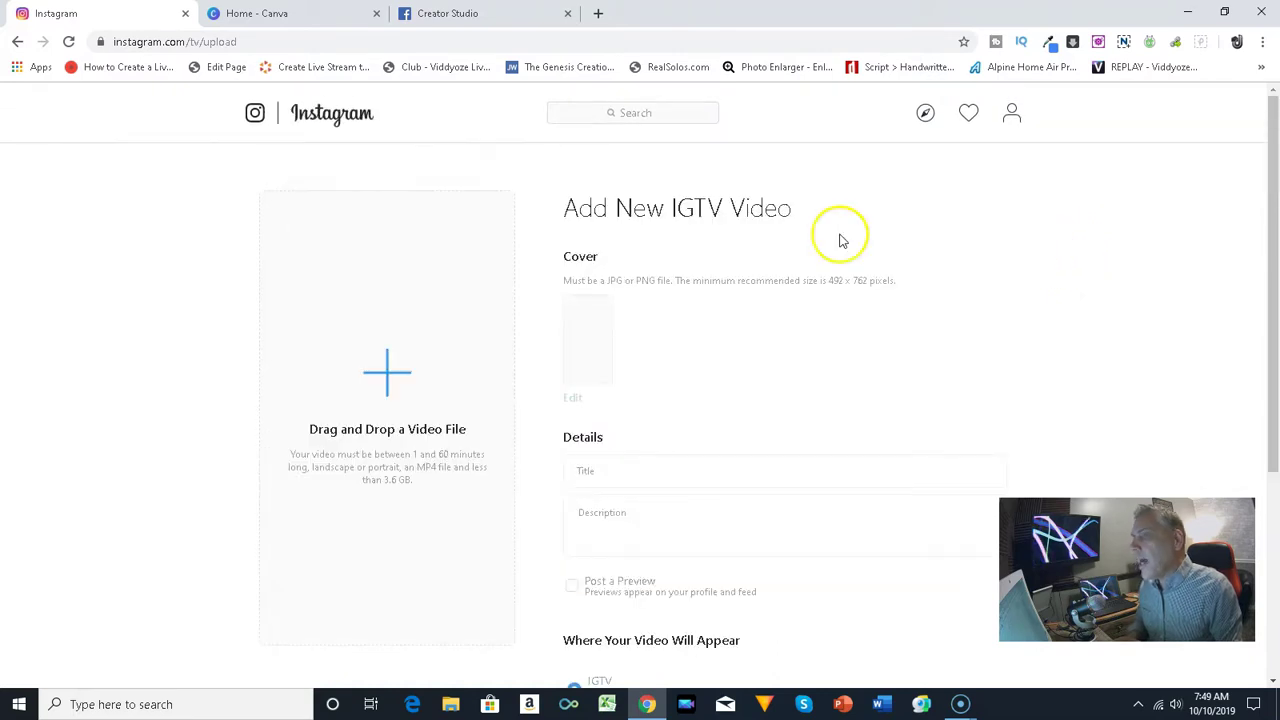
Return to Creator Studio's Home page and scroll to the Instagram and IGTV publishing announcement
left_click(16, 44)
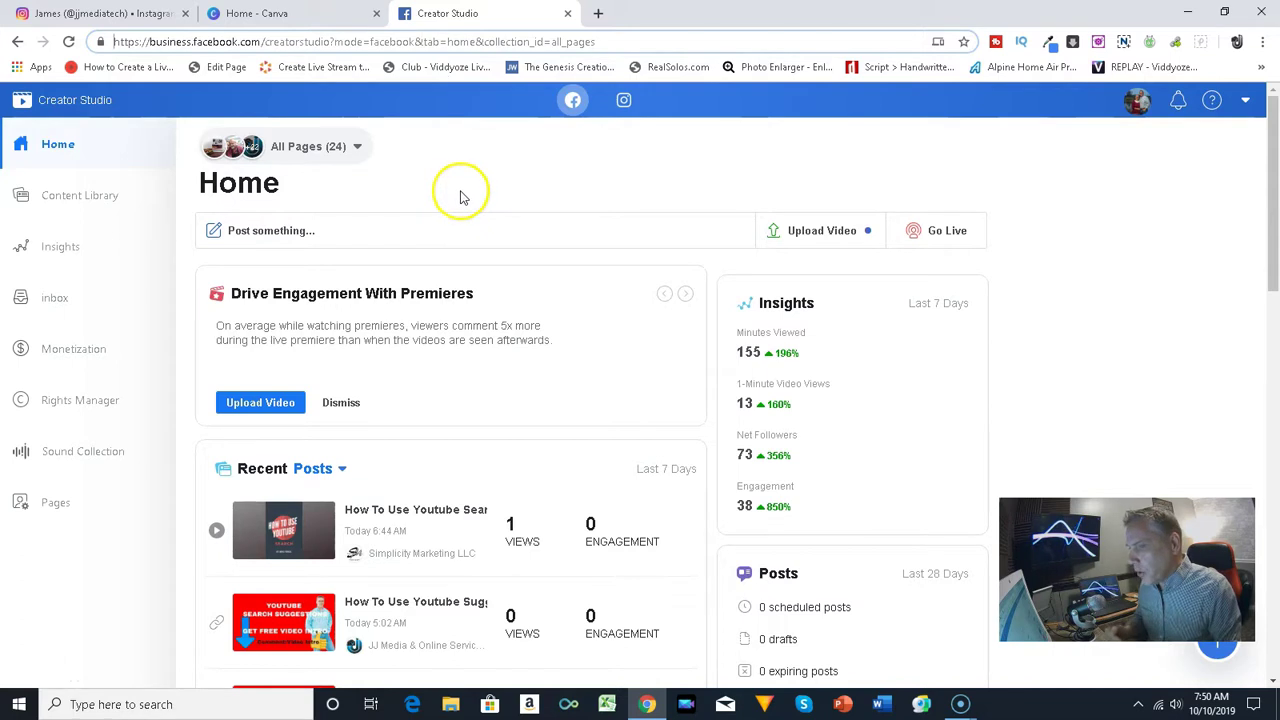
scroll(480, 186, "down", 1)
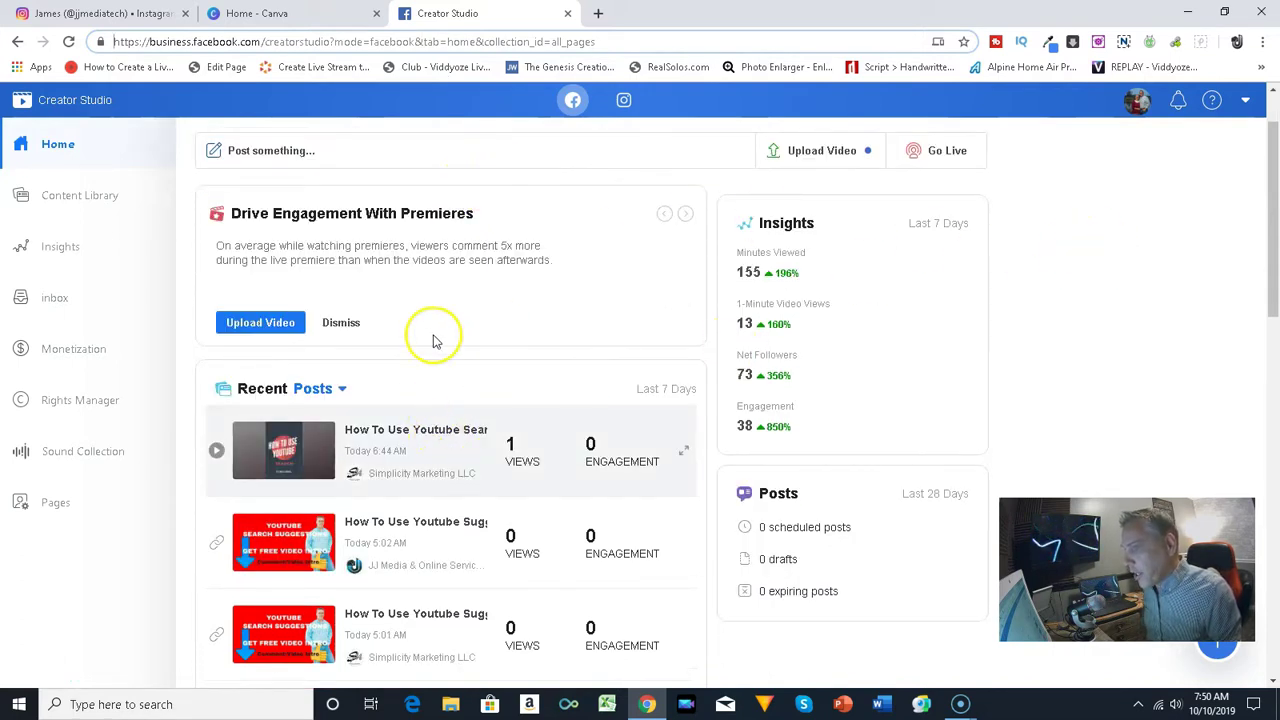
scroll(435, 162, "up", 1)
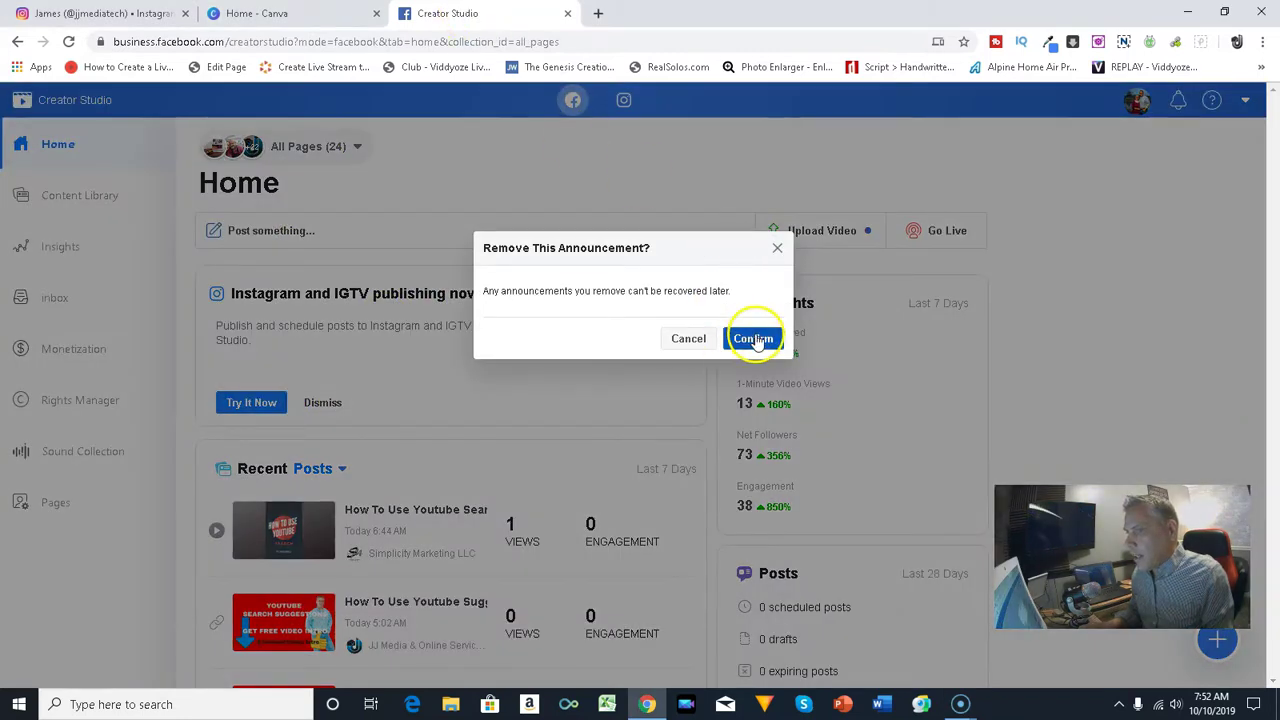
Keep the IGTV announcement and bring up the Content Library posts list
left_click(703, 341)
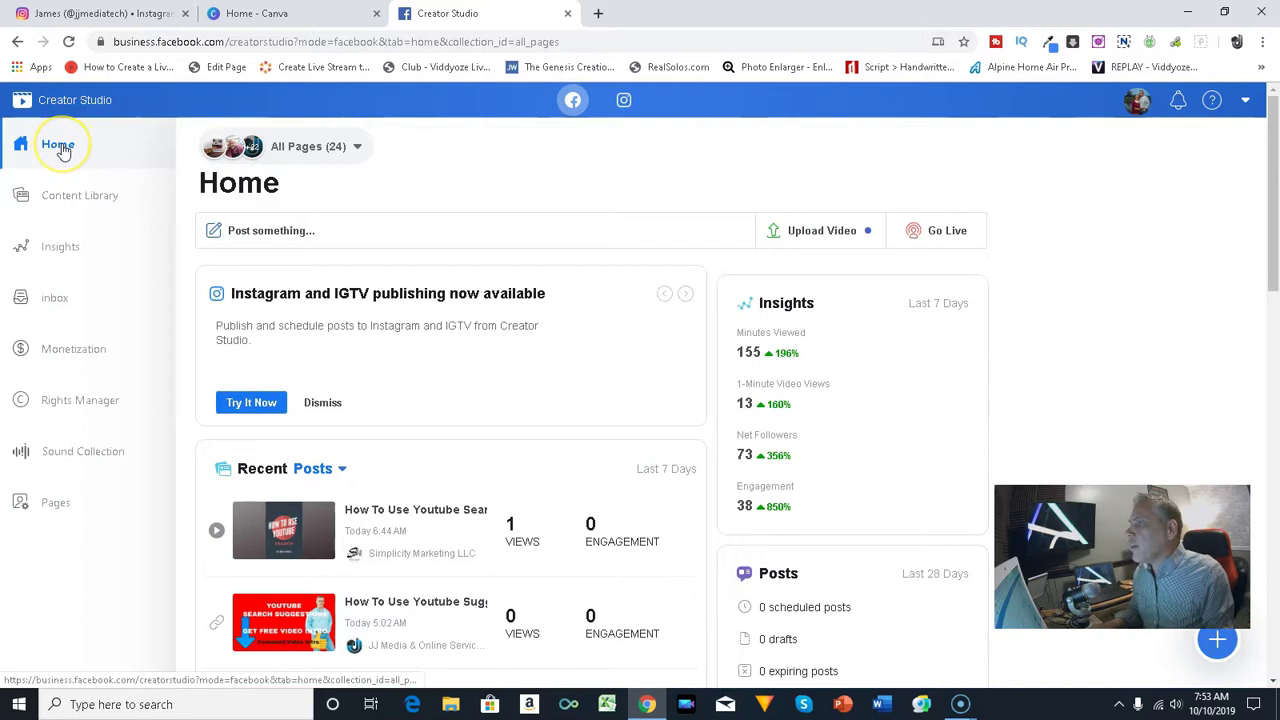
left_click(66, 205)
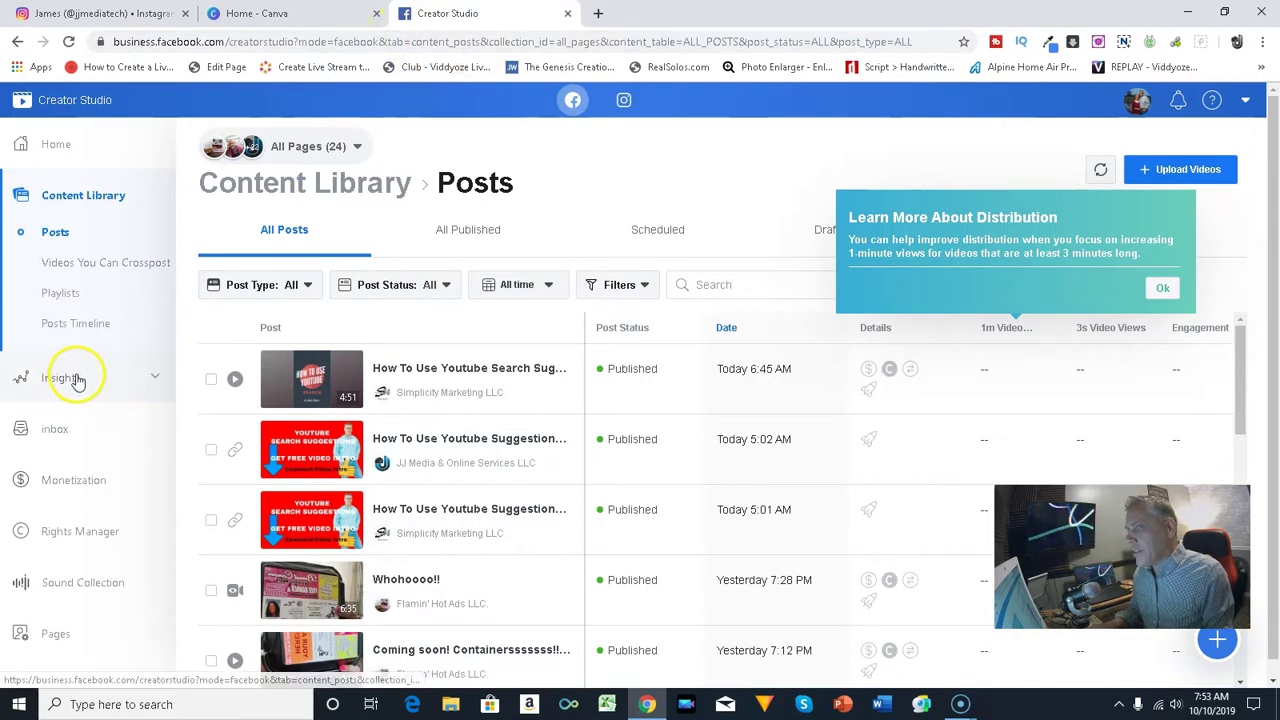
Dismiss the distribution tip and go to the Insights Performance page for All Pages
left_click(1163, 289)
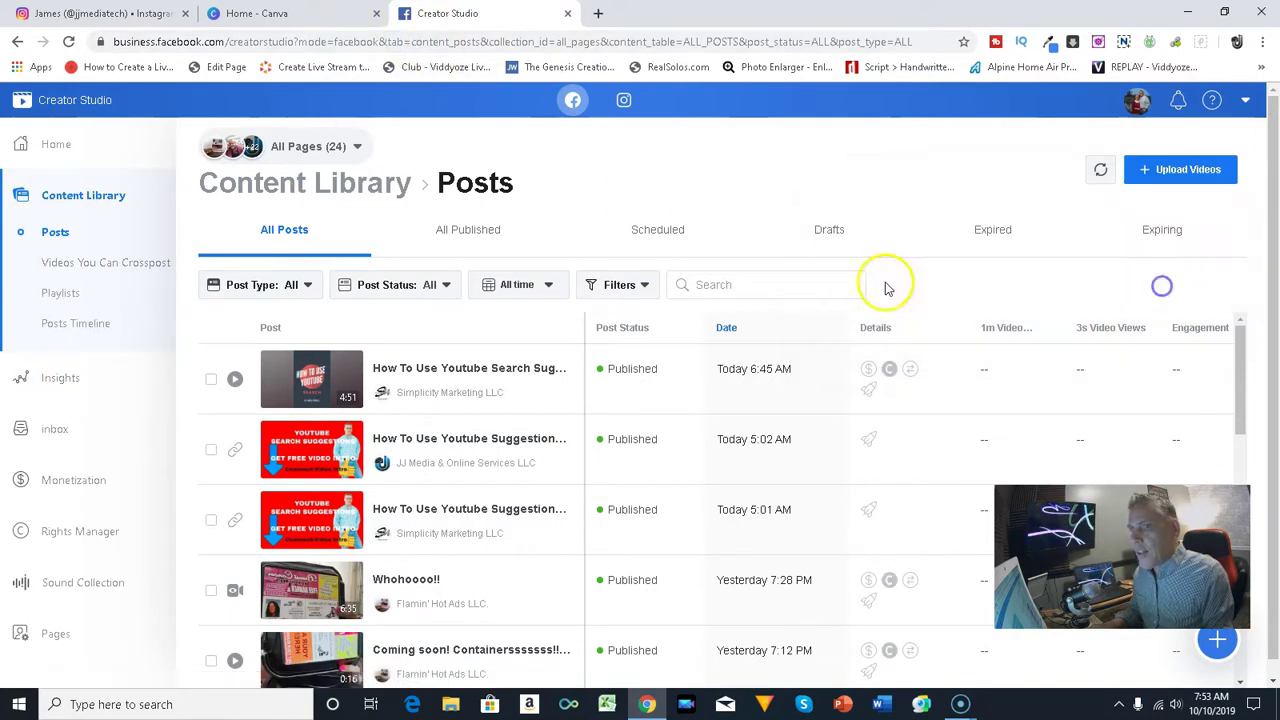
left_click(58, 378)
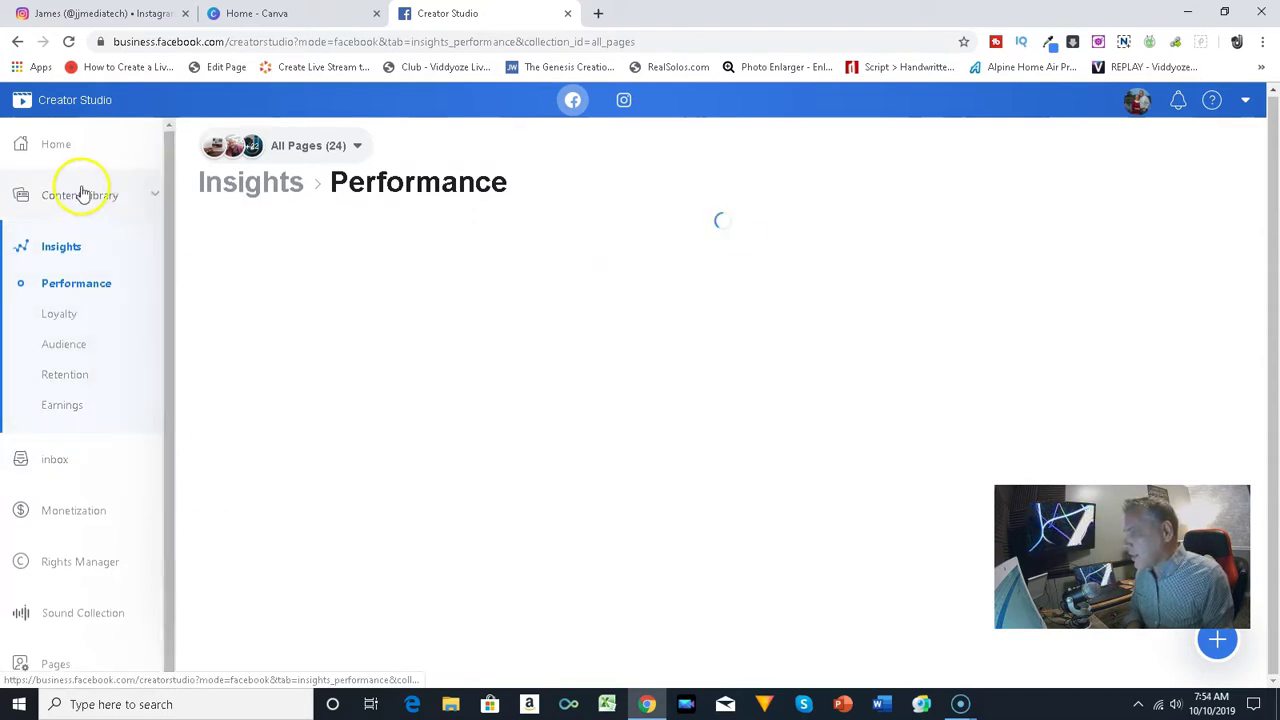
Go back to Home showing the Facebook pages' recent posts and 7-day insights
left_click(57, 145)
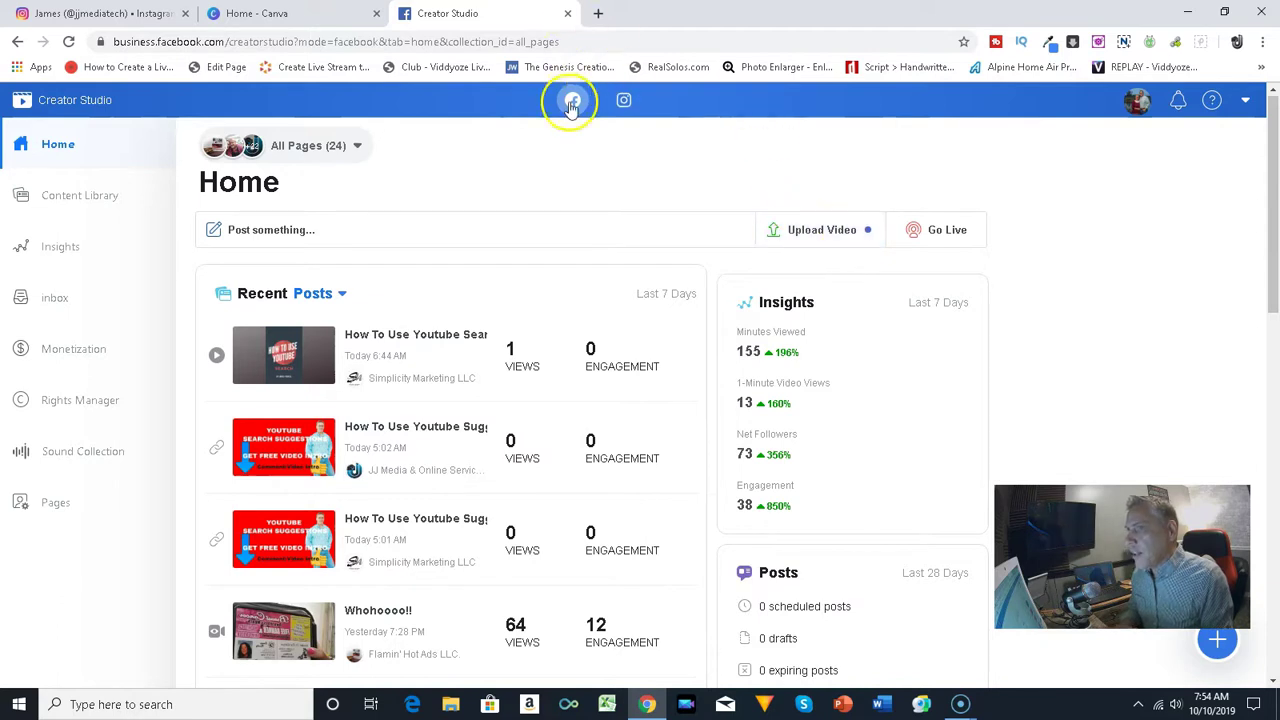
left_click(623, 101)
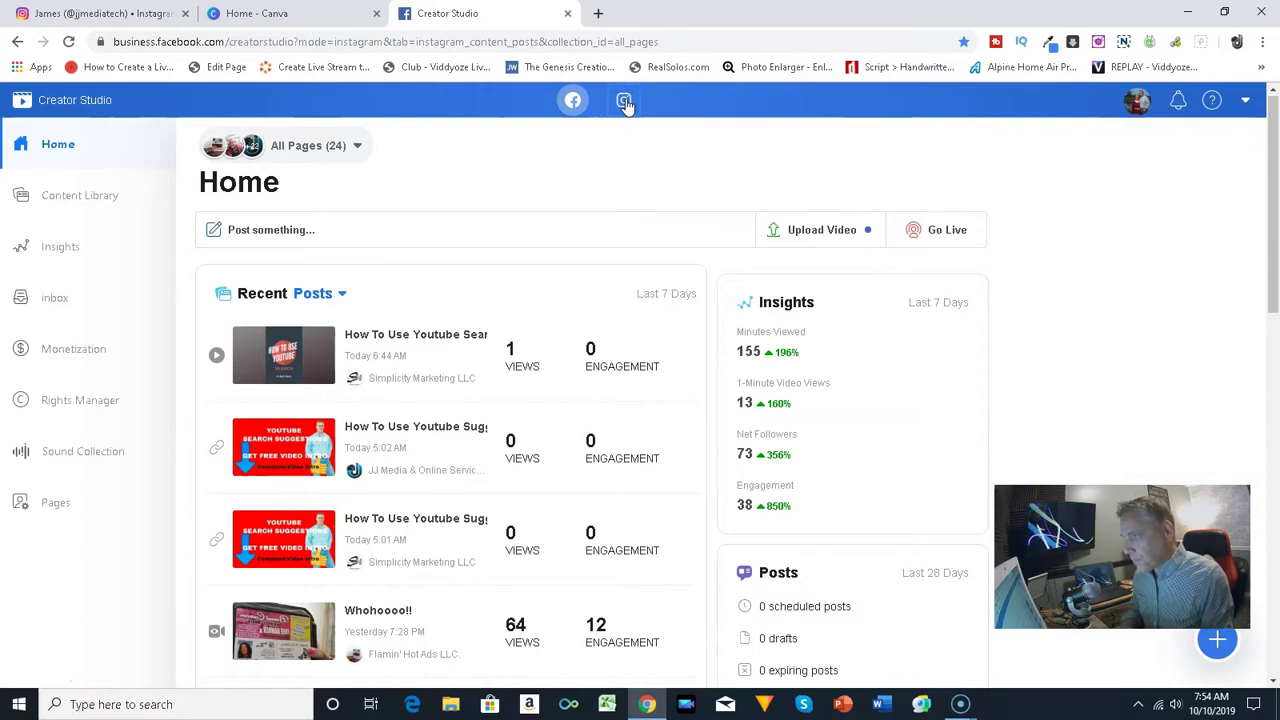
Switch to the Instagram account, browse its Activity insights, then show its Content Library posts
left_click(624, 101)
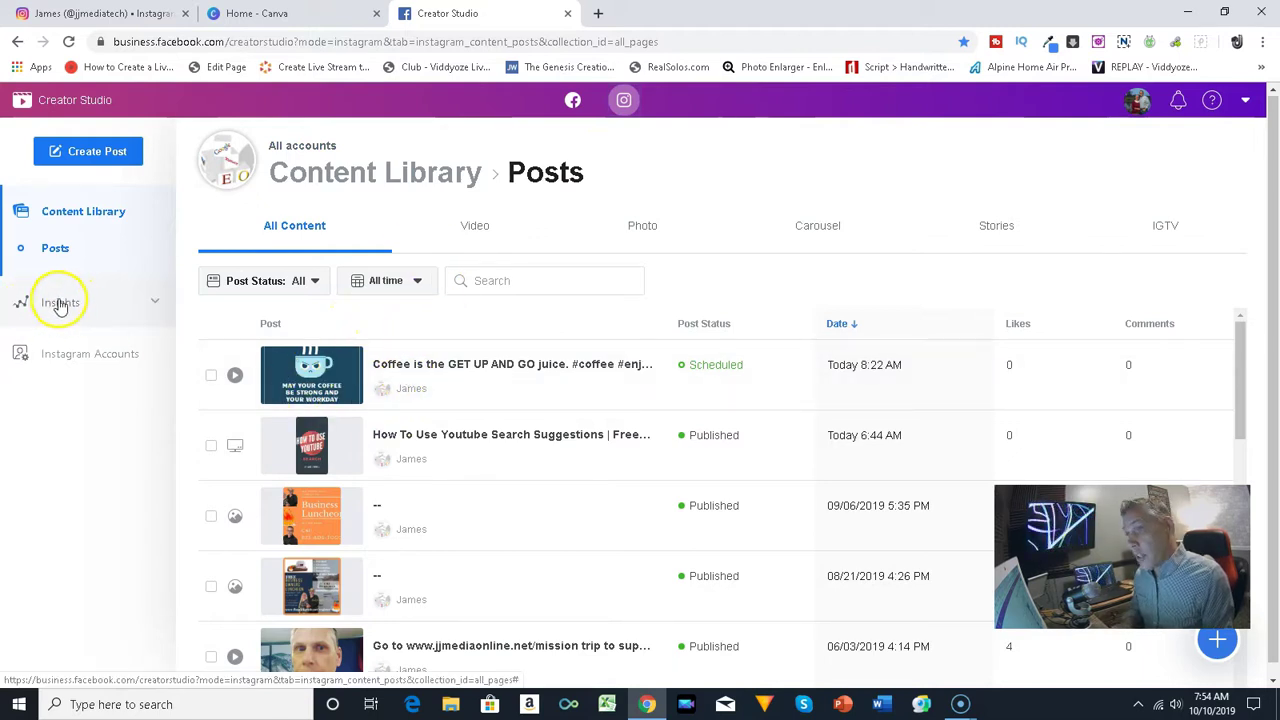
left_click(60, 305)
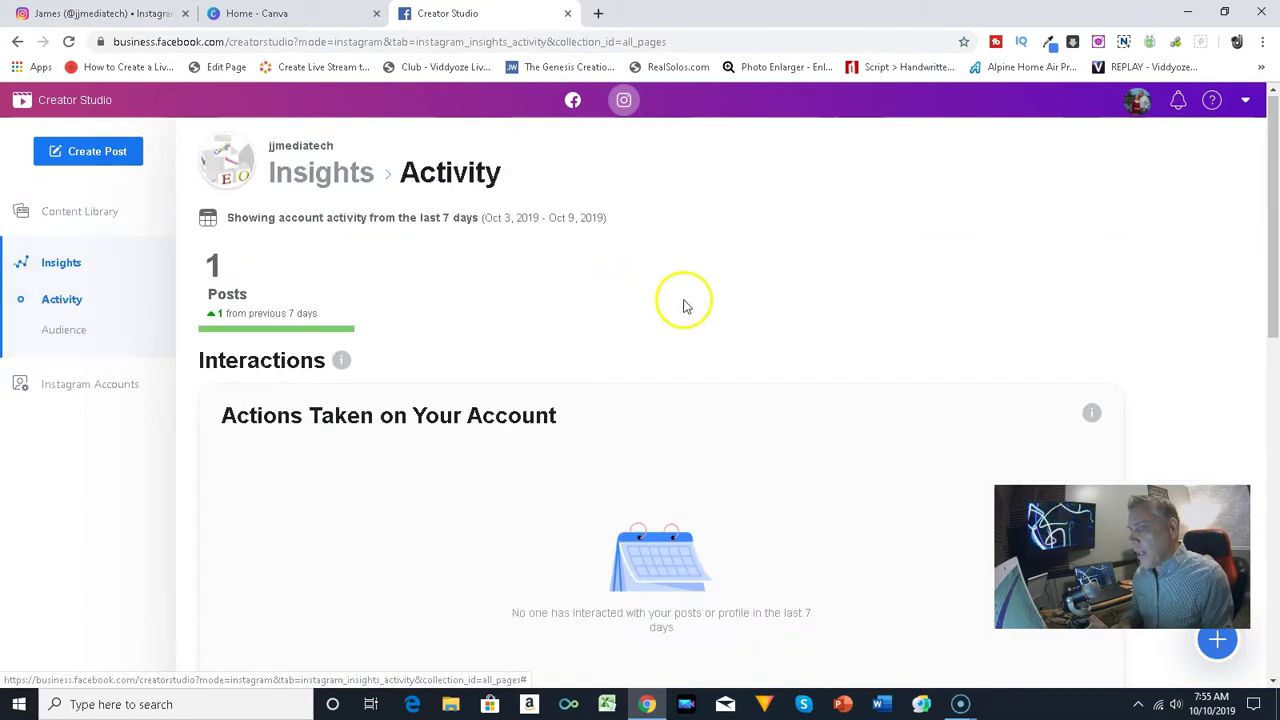
scroll(720, 298, "down", 3)
scroll(695, 320, "down", 4)
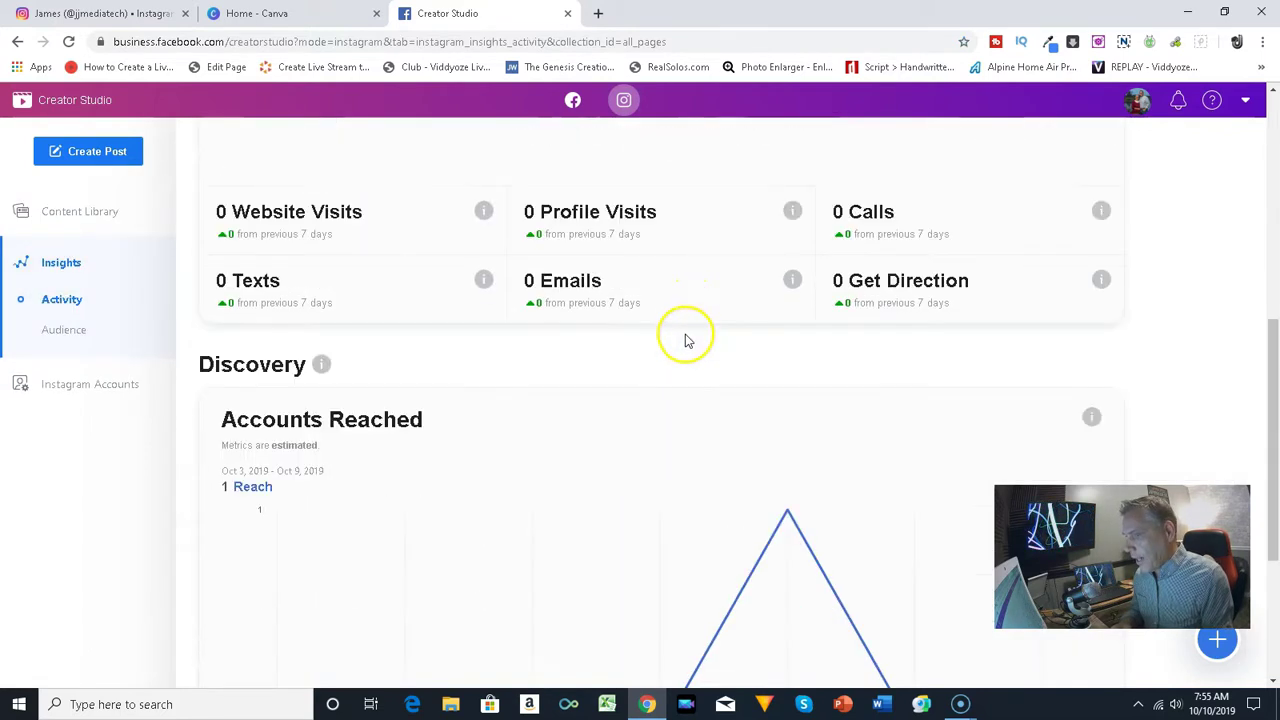
scroll(686, 337, "up", 5)
scroll(780, 313, "down", 3)
scroll(780, 310, "down", 3)
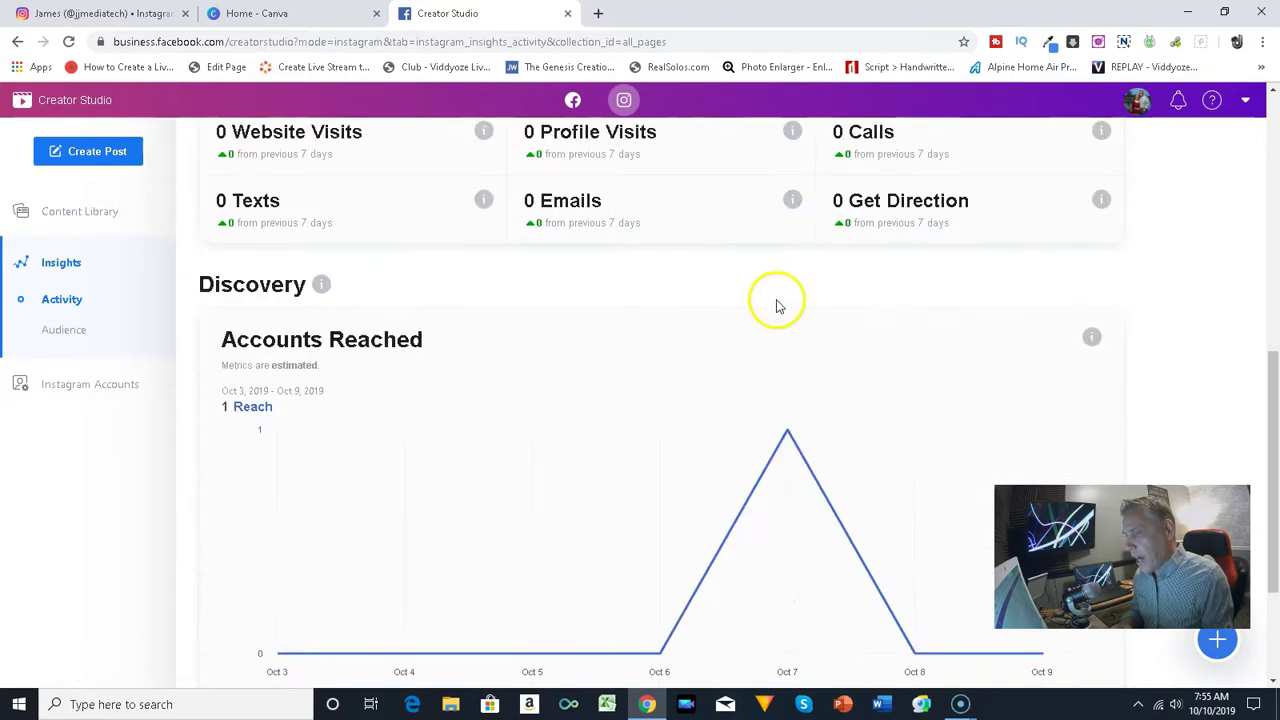
scroll(774, 303, "up", 3)
scroll(768, 305, "up", 5)
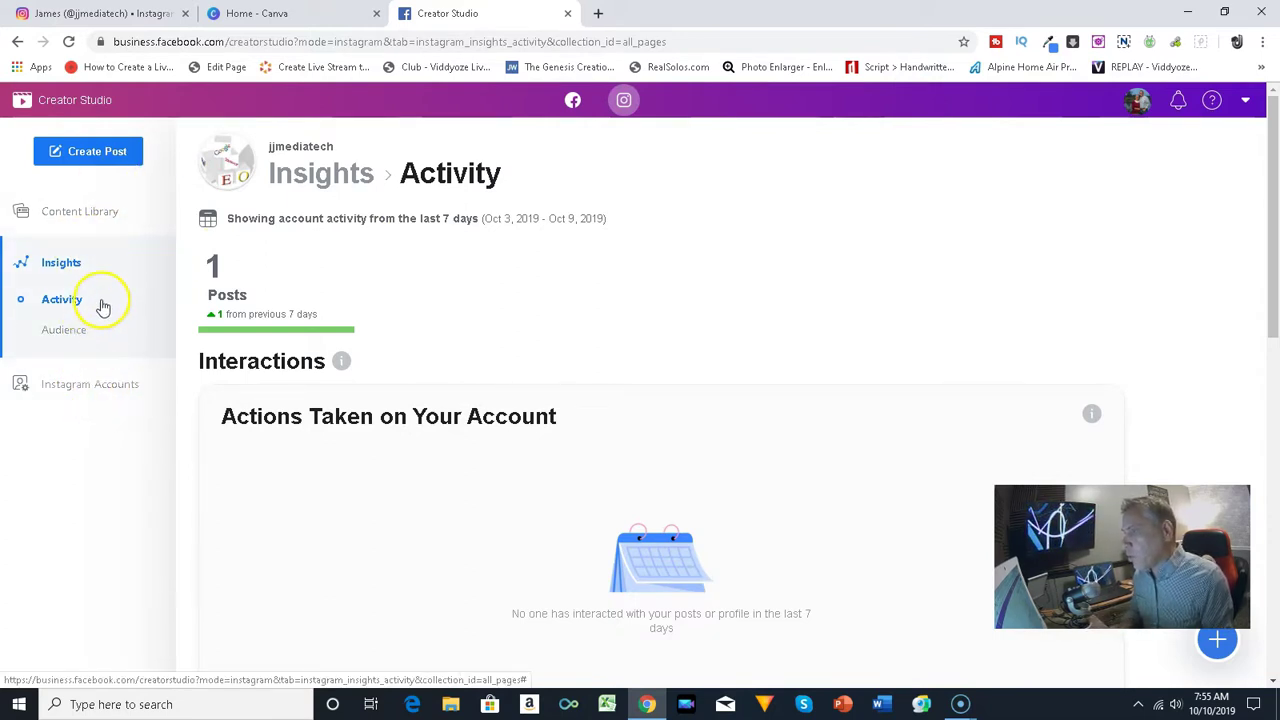
left_click(70, 215)
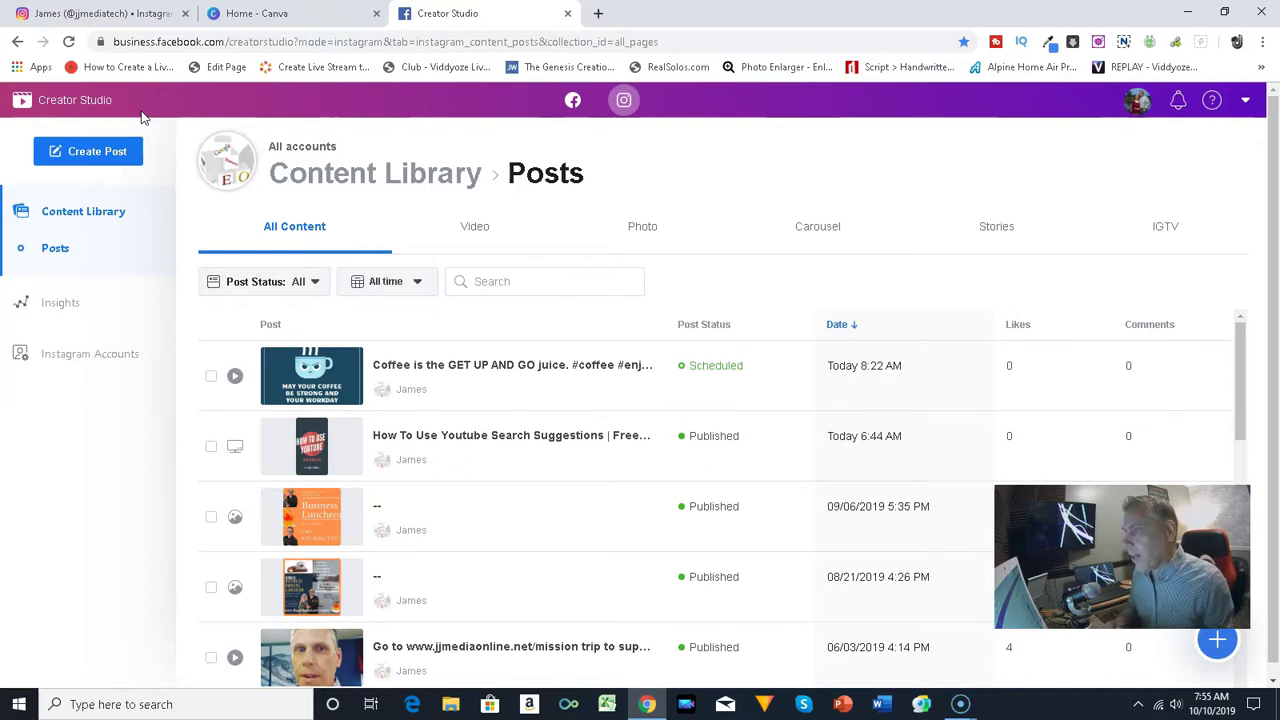
Choose IGTV from the Create Post menu to get an empty Post to IGTV form
left_click(113, 155)
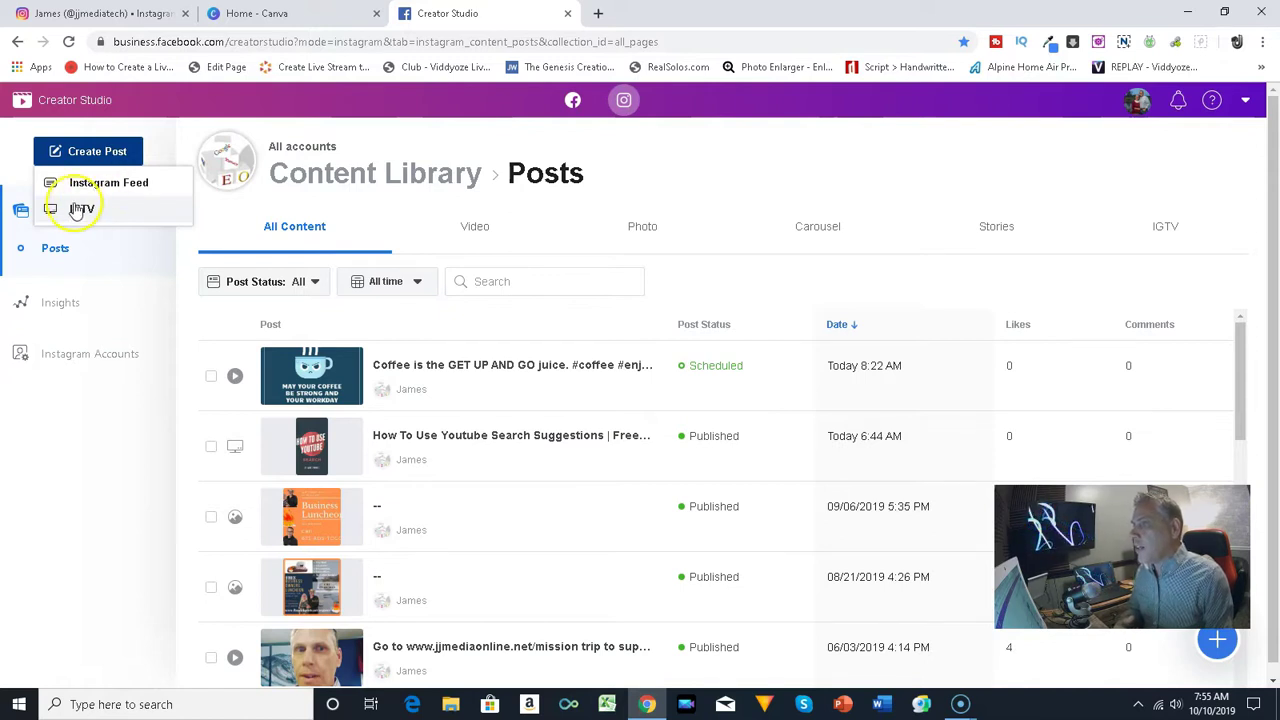
left_click(135, 188)
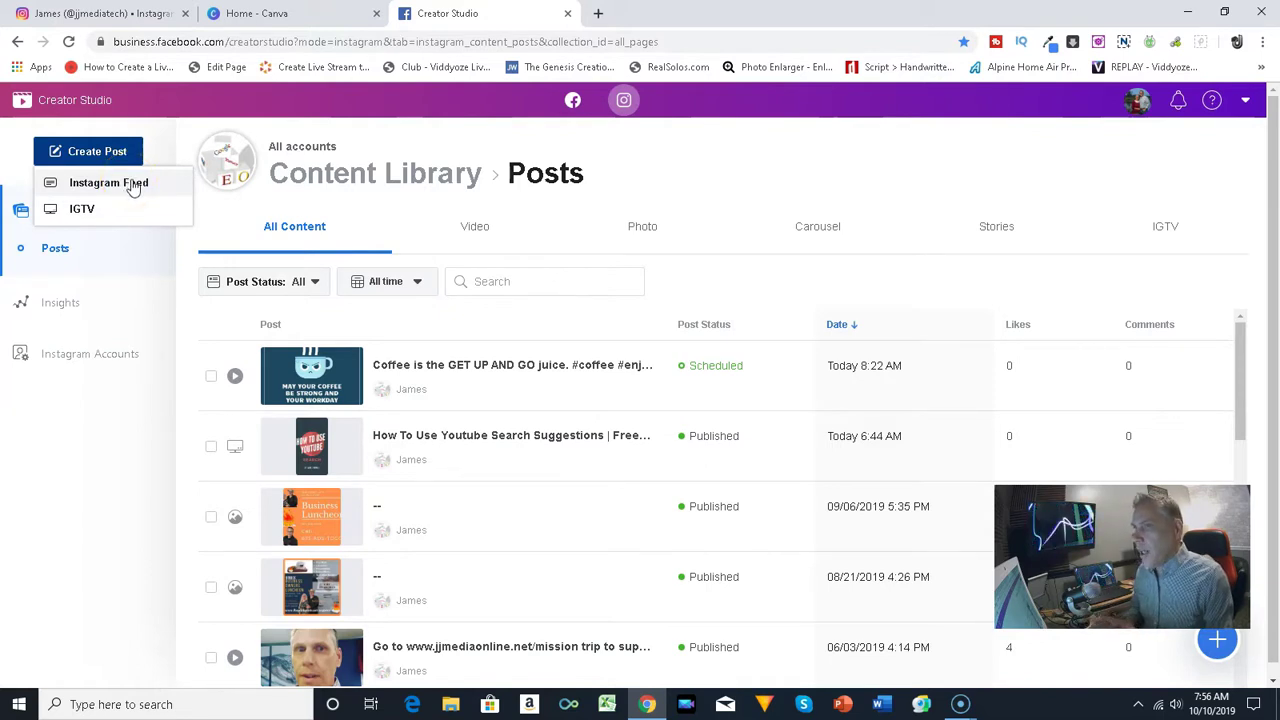
left_click(82, 213)
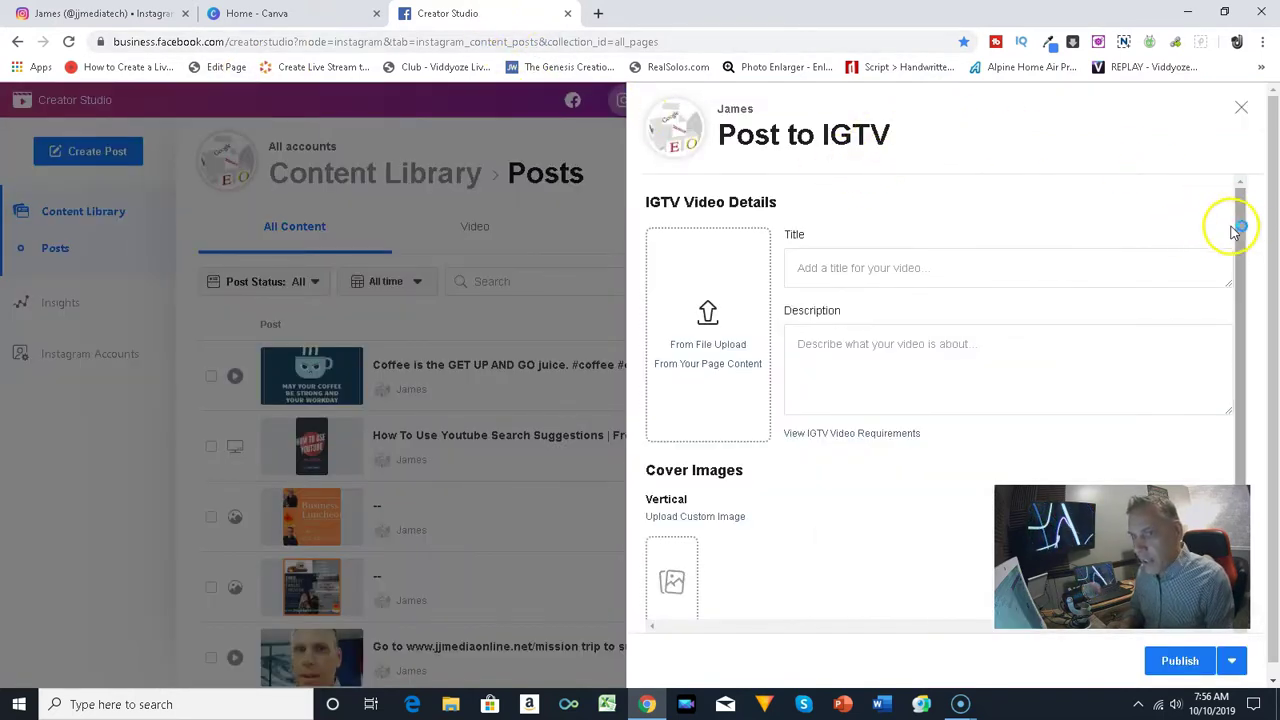
left_click_drag(1234, 232, 1256, 189)
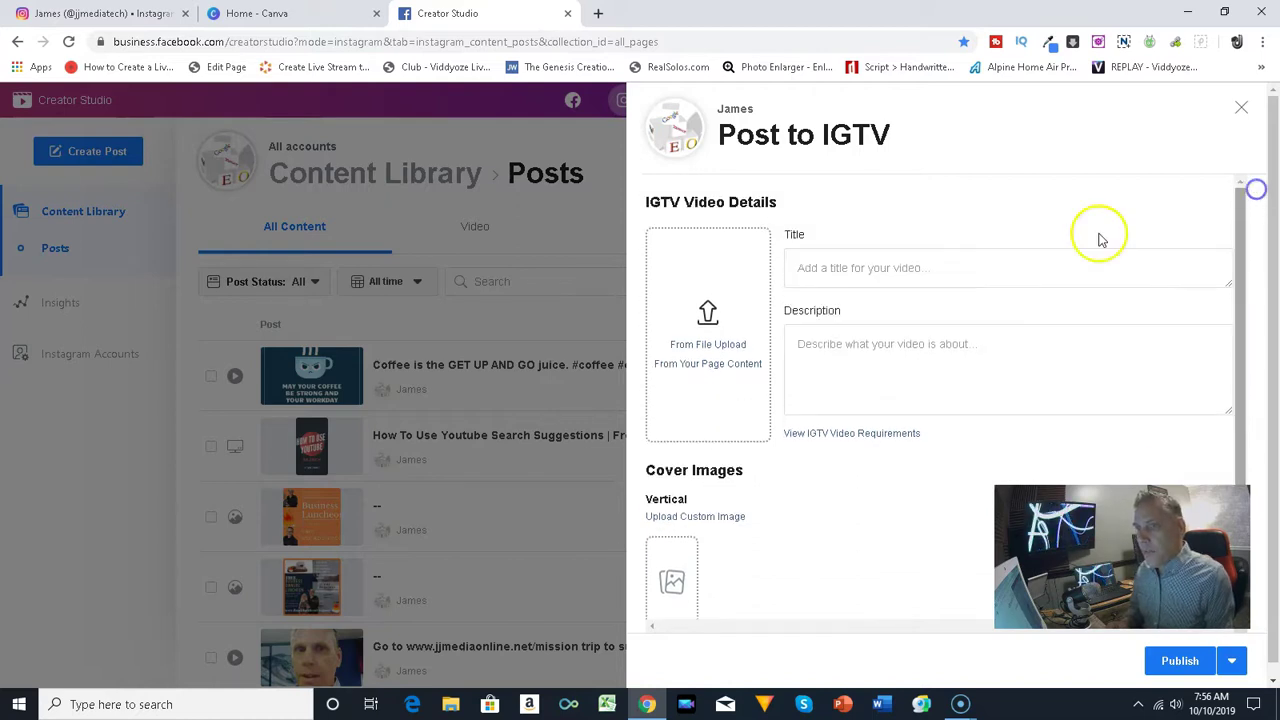
left_click(895, 268)
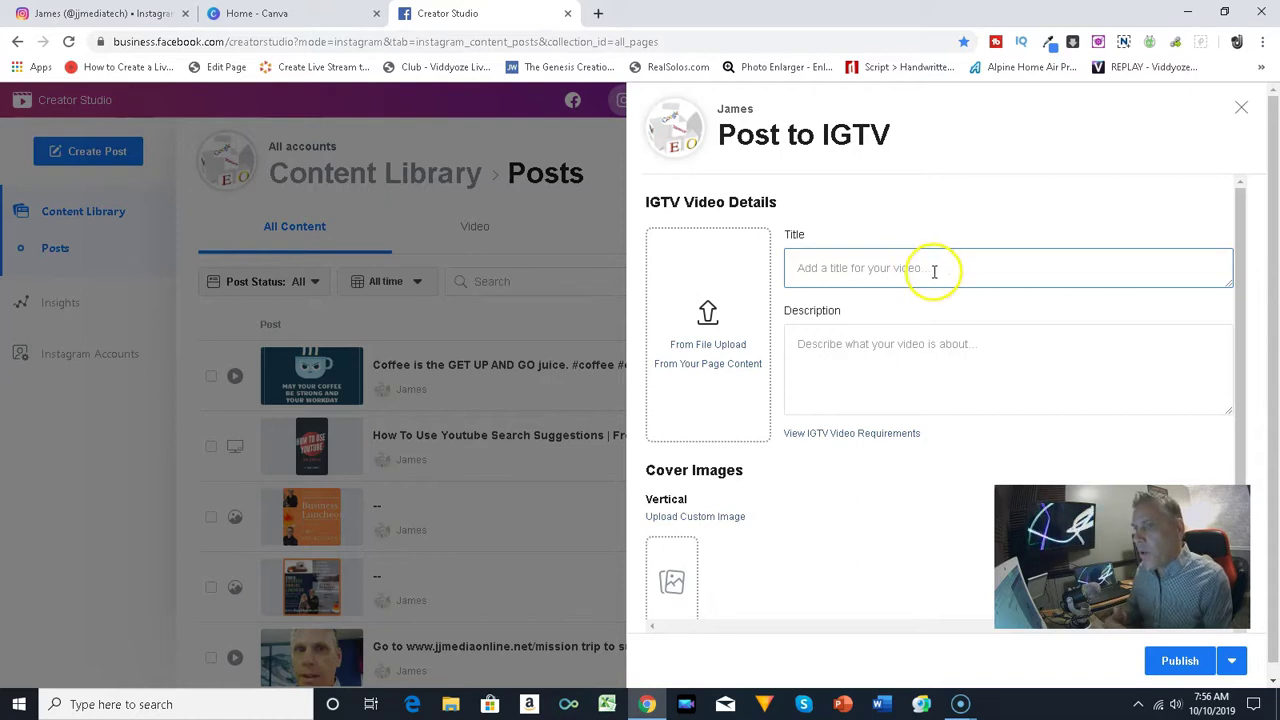
left_click(1245, 242)
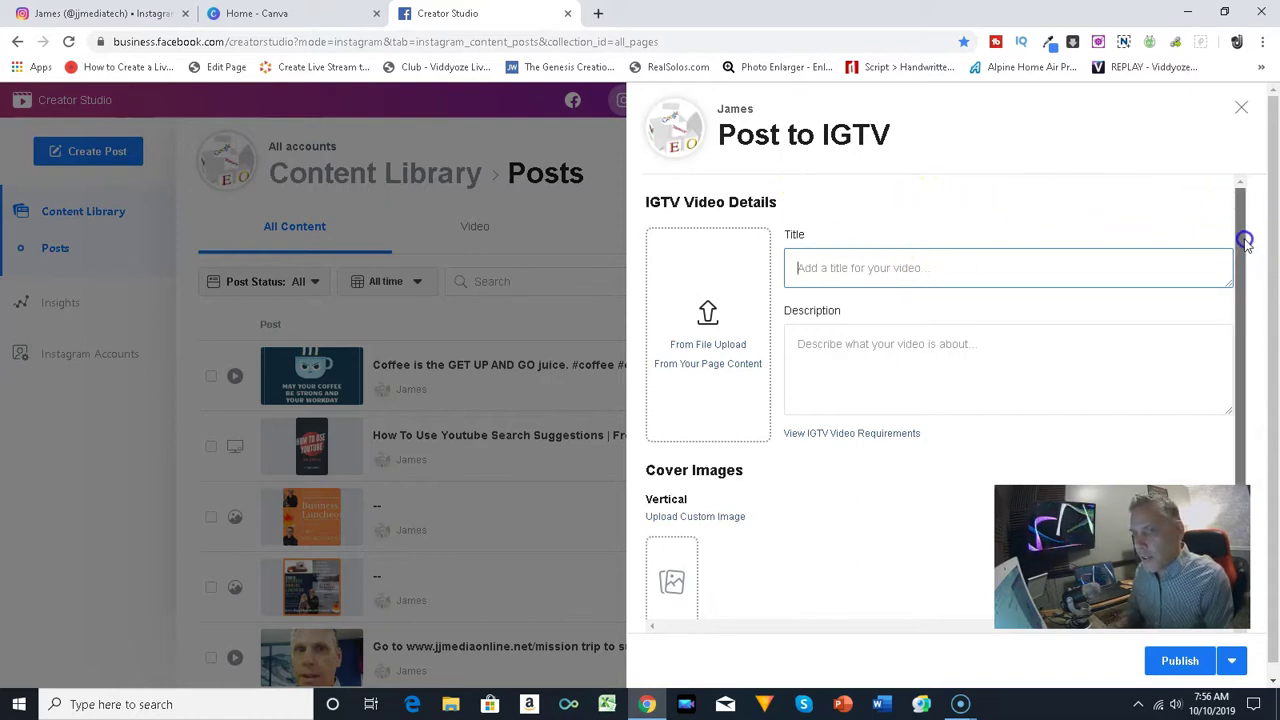
left_click_drag(1245, 242, 1245, 266)
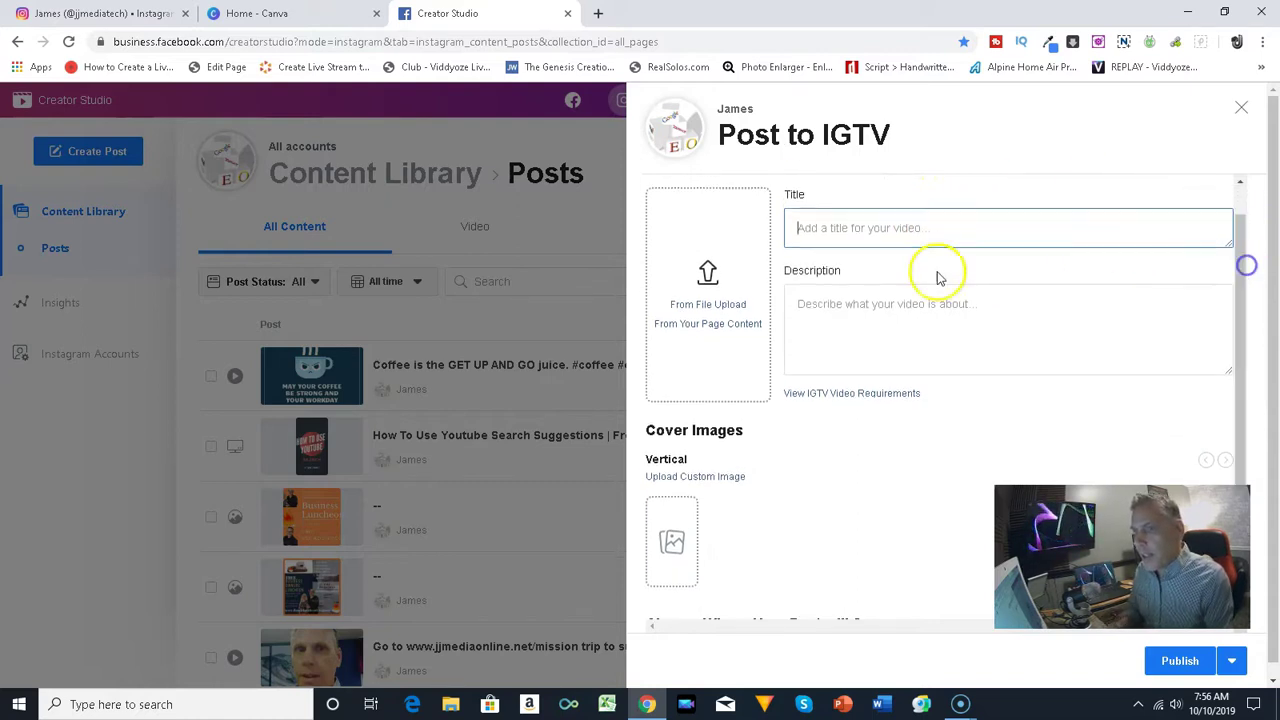
left_click(719, 308)
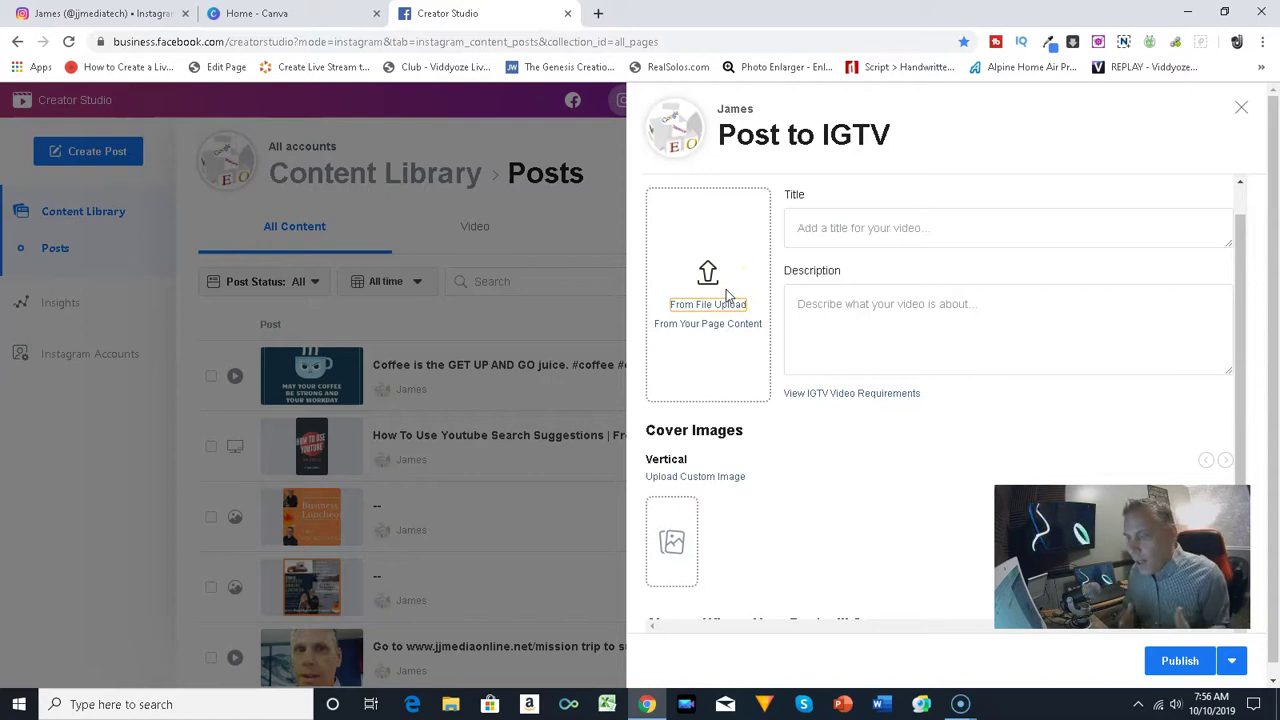
left_click(727, 290)
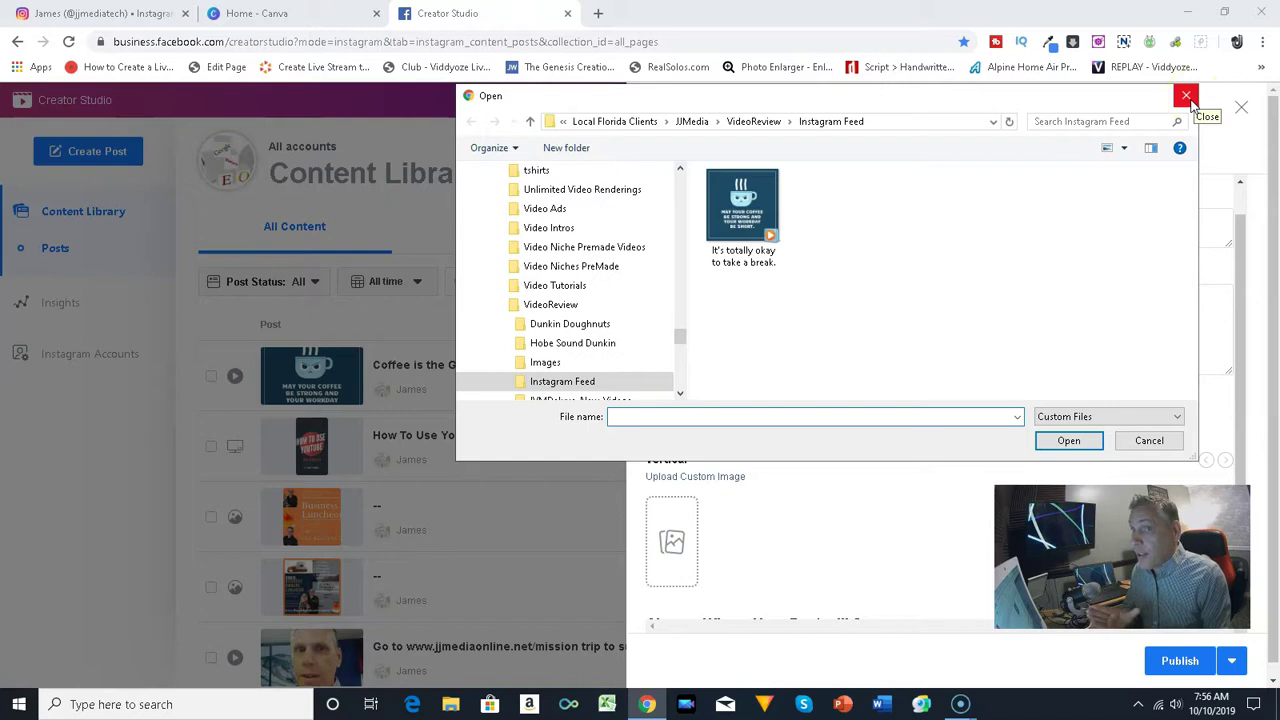
left_click(1188, 98)
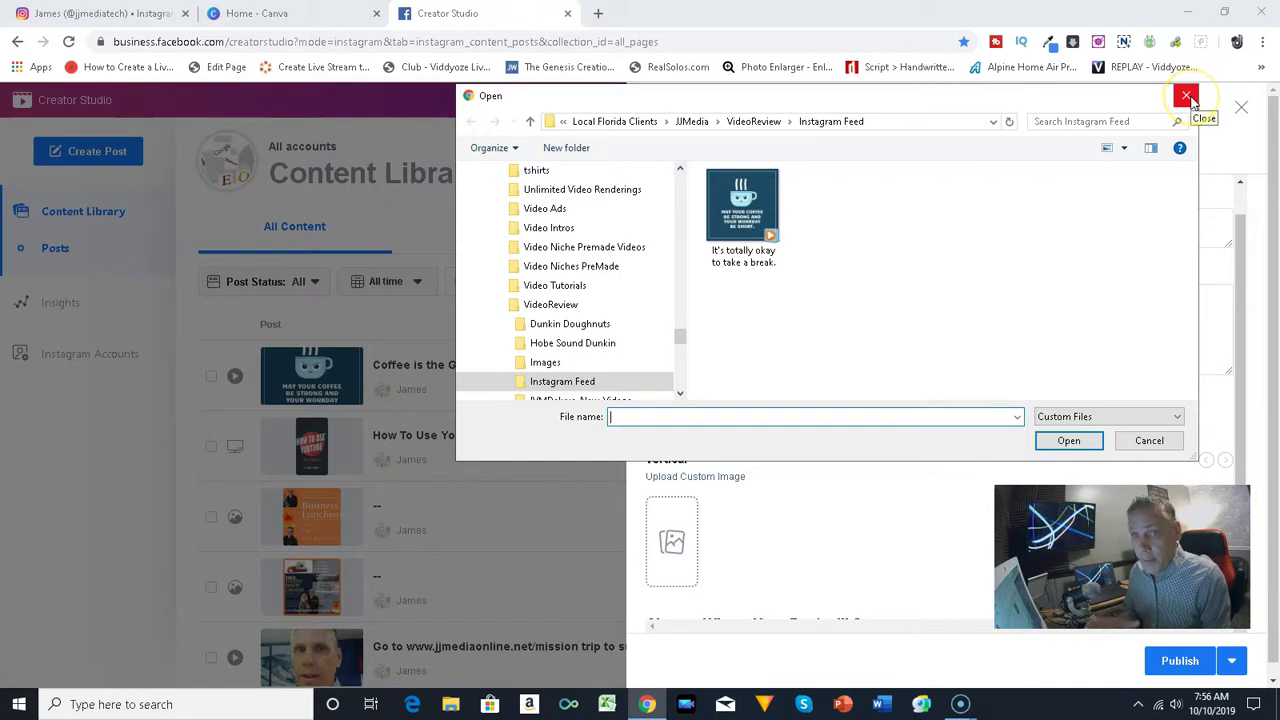
left_click(1188, 98)
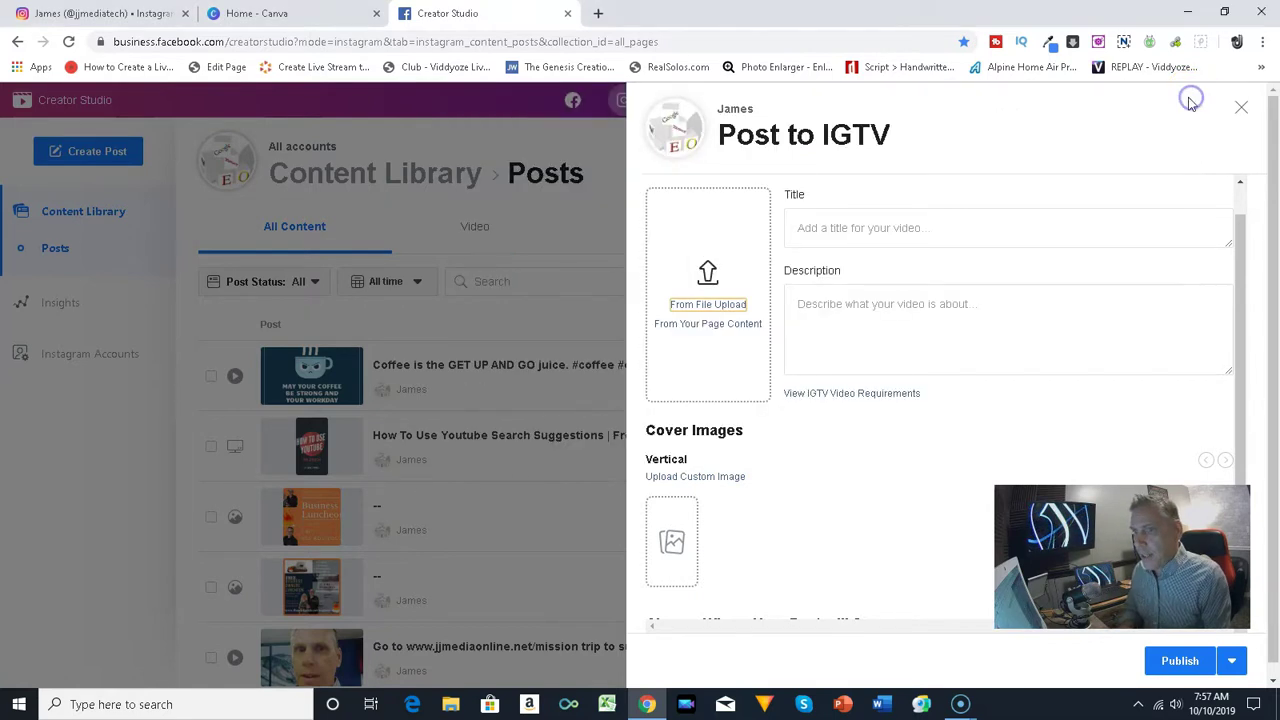
left_click(692, 340)
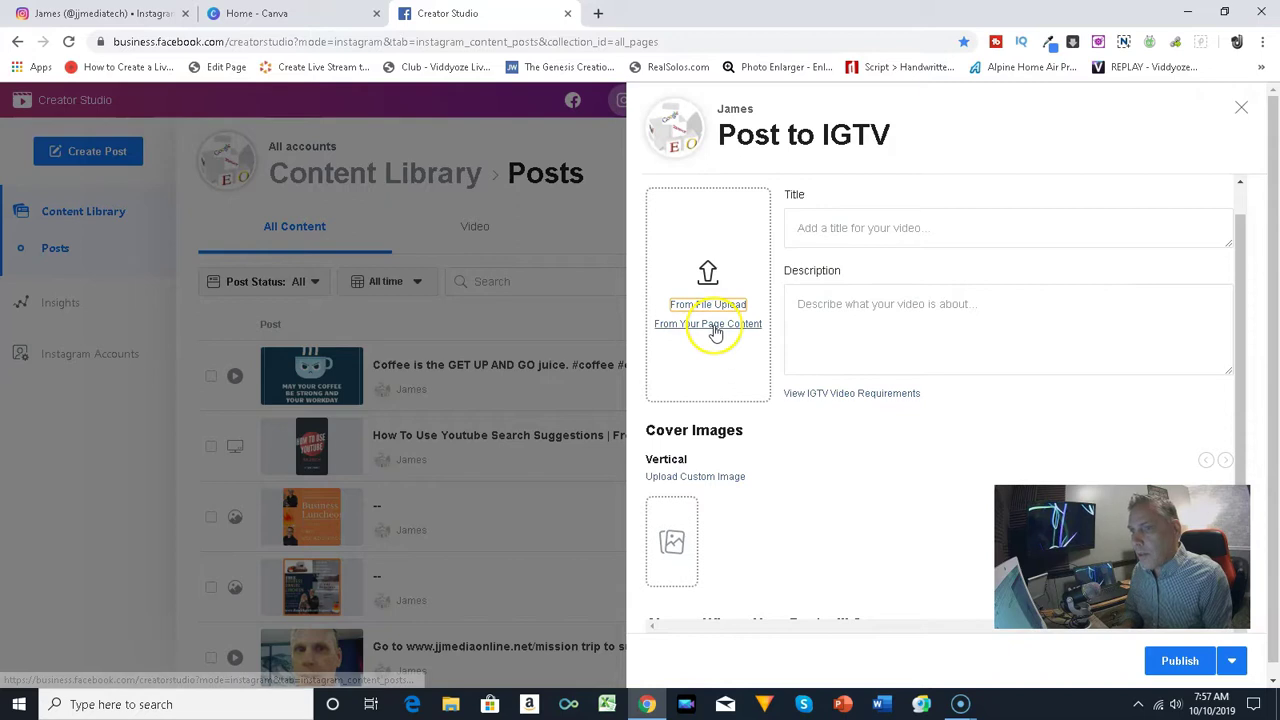
left_click(714, 326)
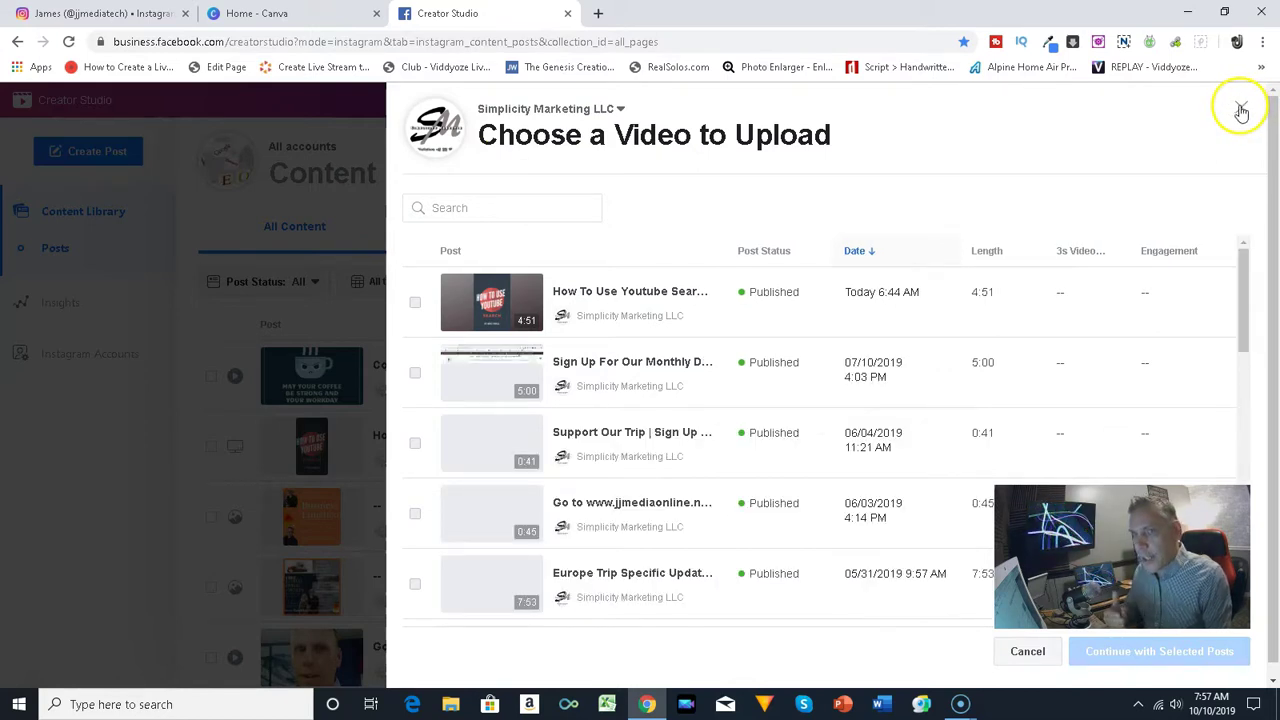
left_click(1241, 108)
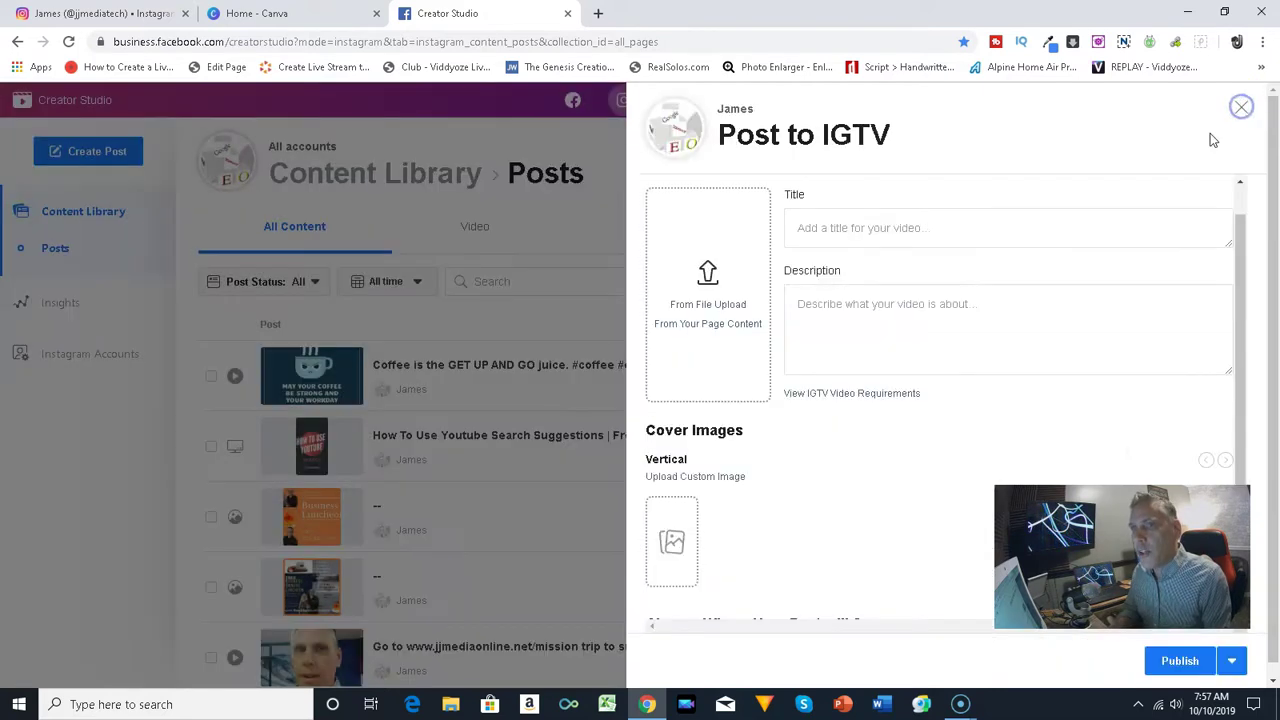
Open the View IGTV Video Requirements help link in a new browser tab
scroll(790, 314, "down", 1)
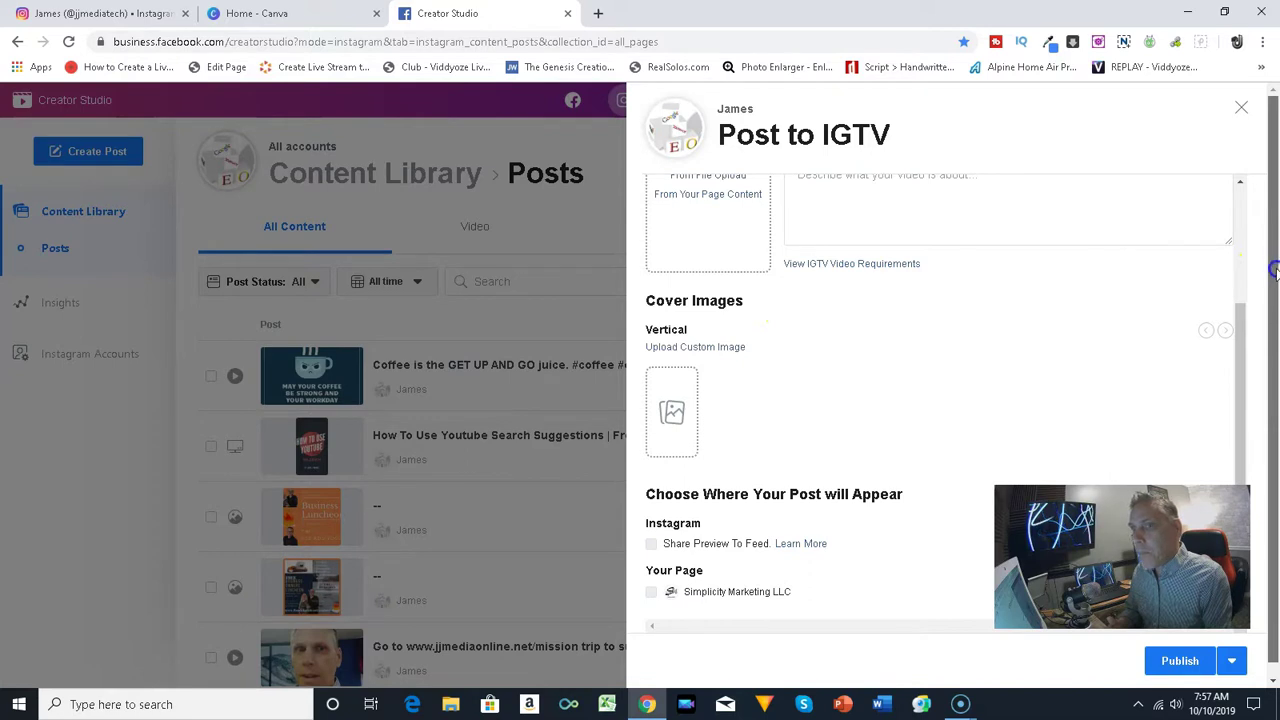
left_click_drag(1275, 270, 1275, 285)
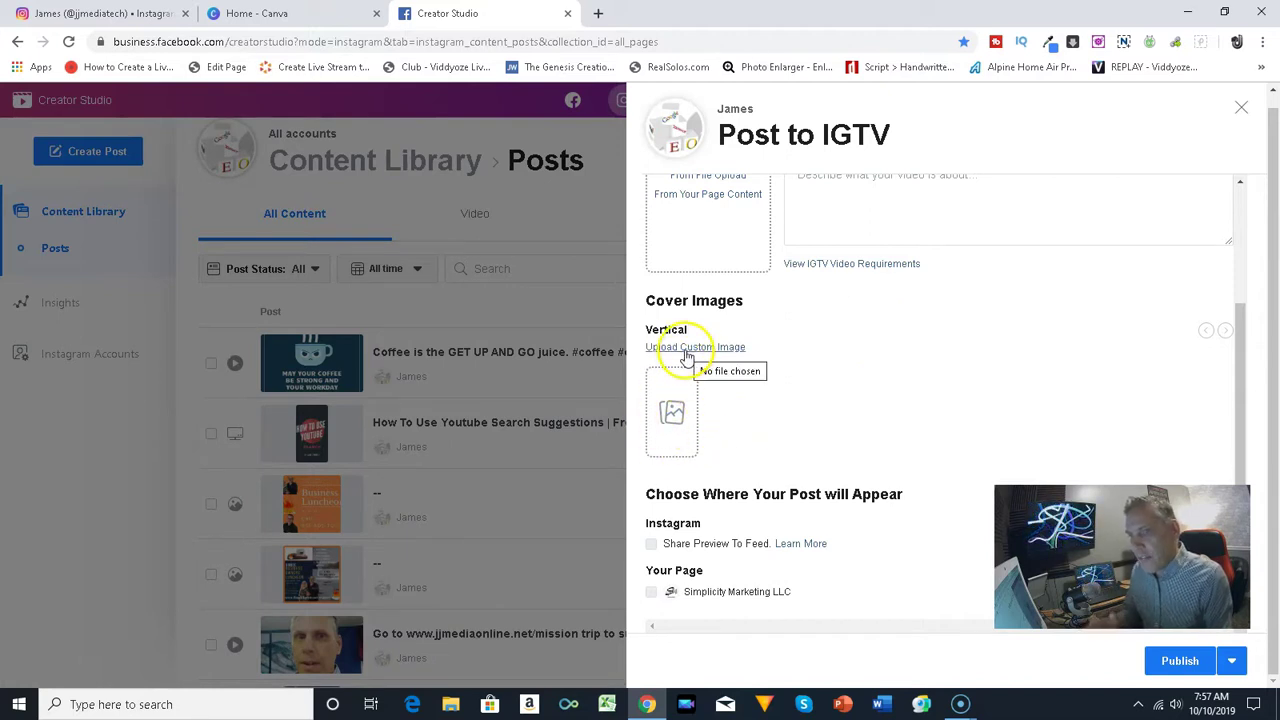
right_click(857, 270)
left_click(932, 278)
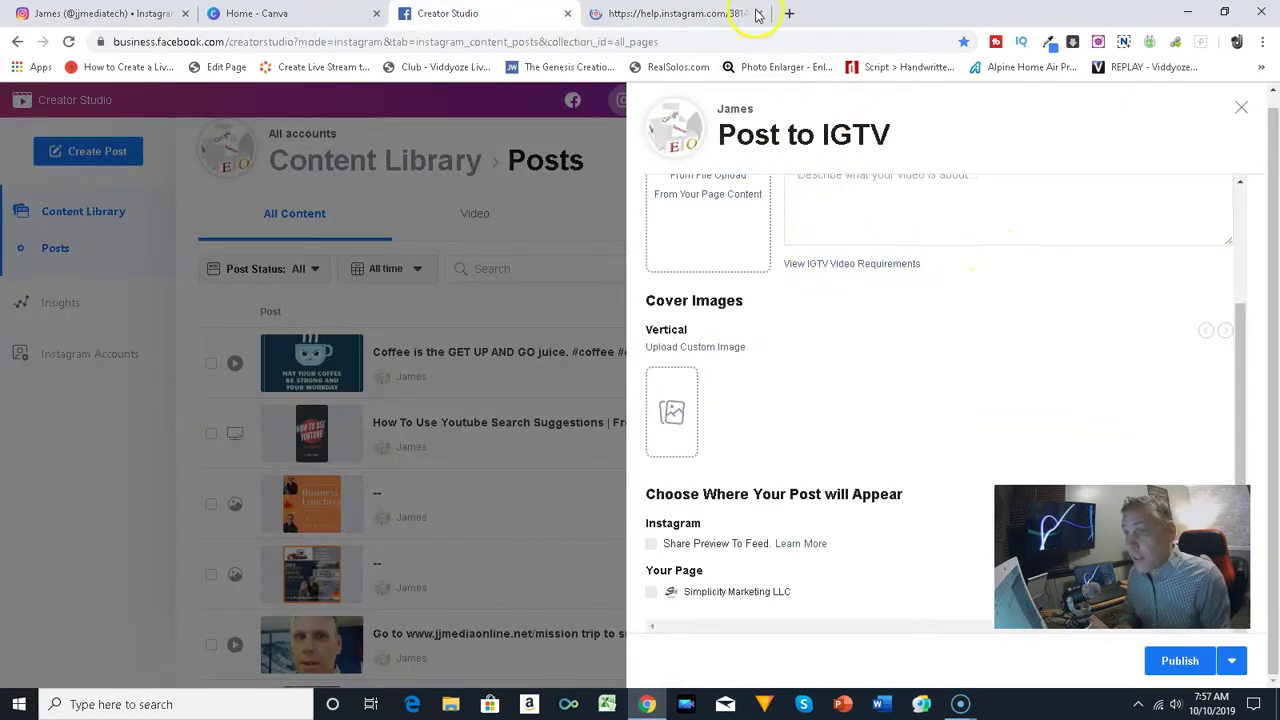
Read the IGTV video upload requirements article, then close its tab and return to Creator Studio
left_click(710, 15)
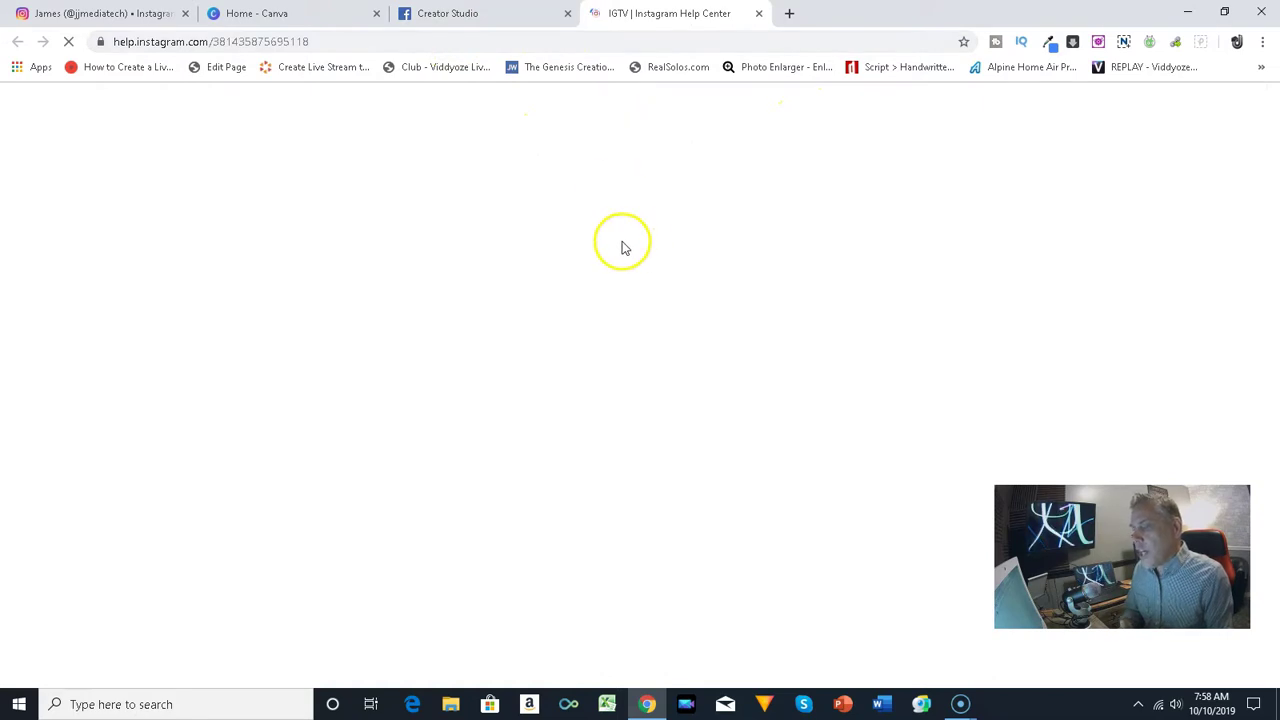
scroll(630, 290, "down", 2)
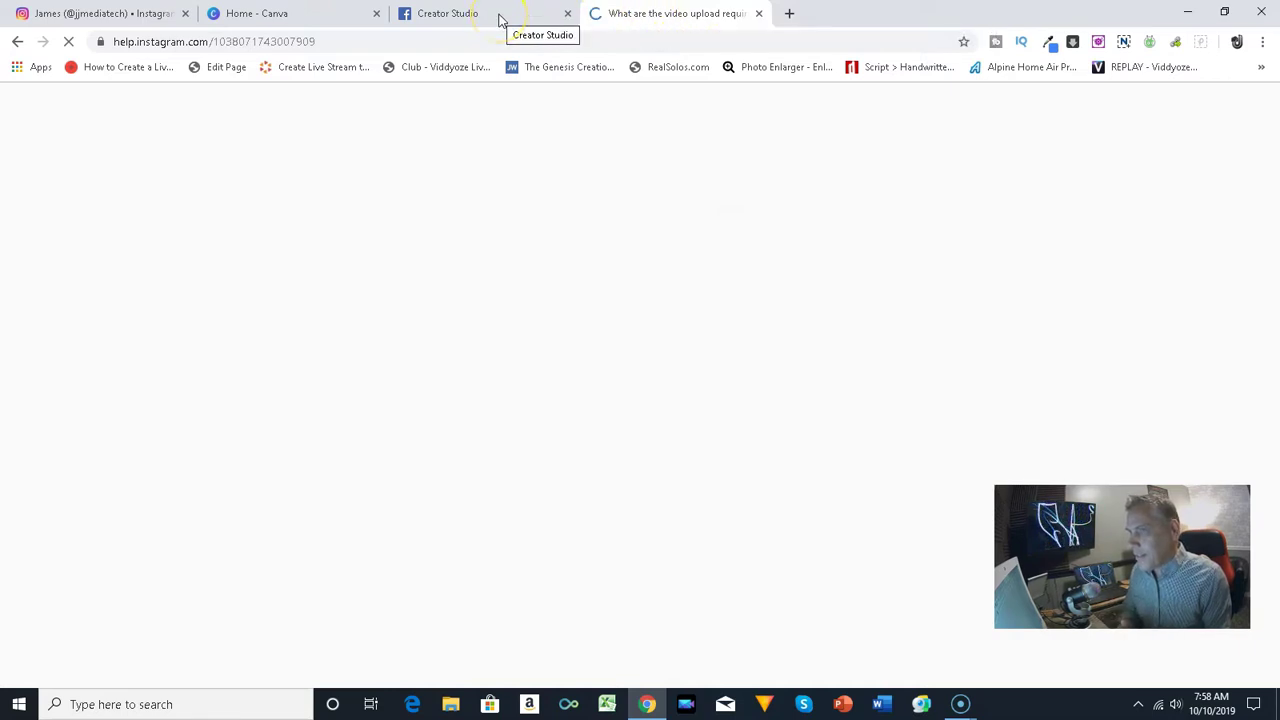
scroll(826, 306, "down", 2)
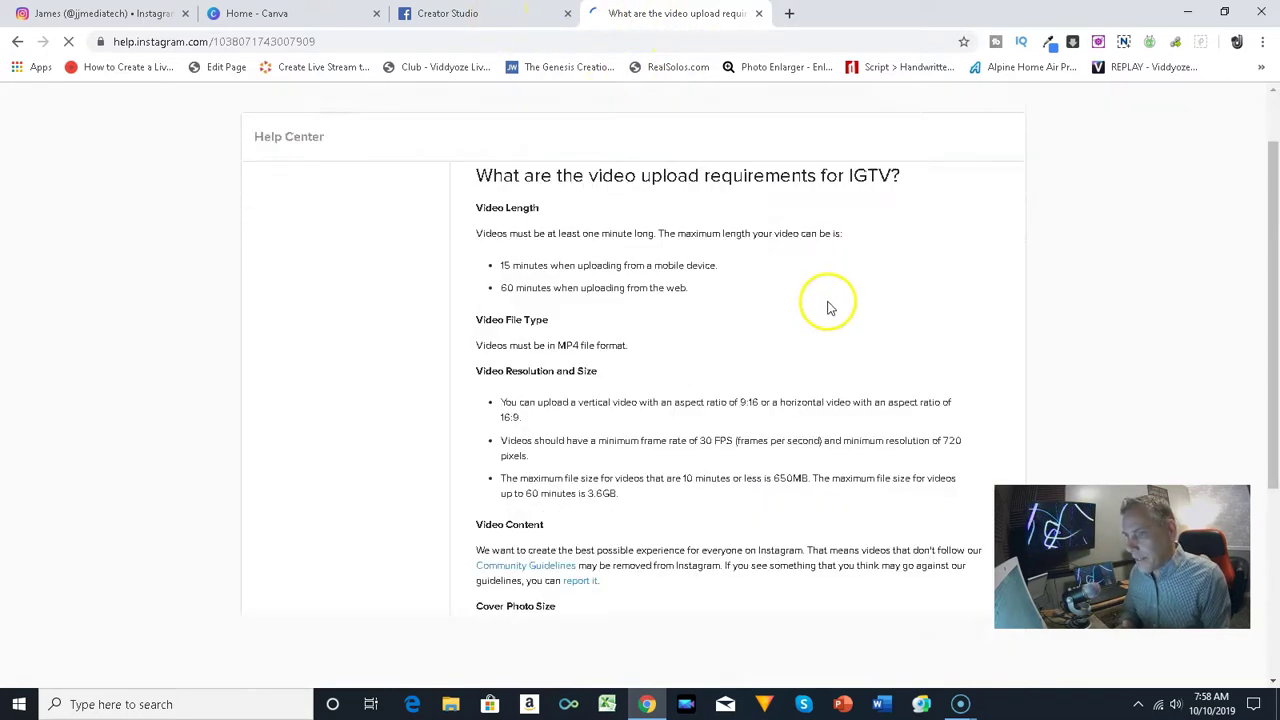
left_click(1273, 212)
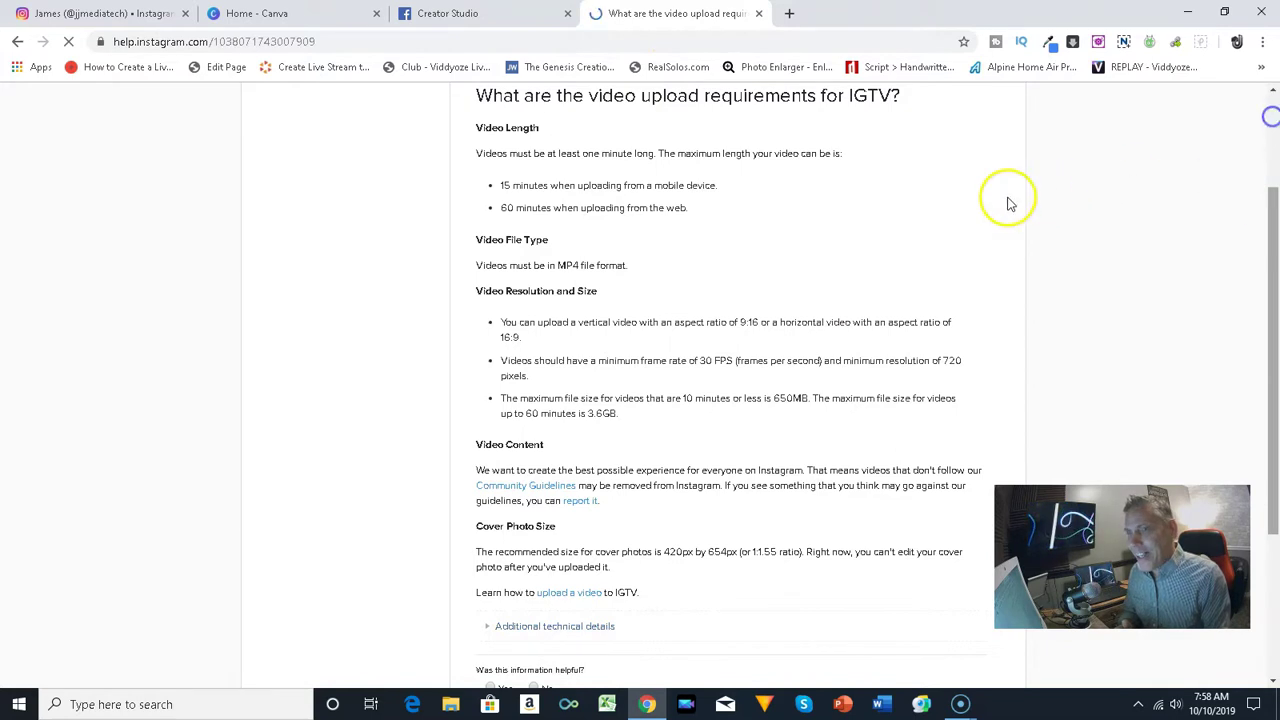
scroll(565, 170, "up", 2)
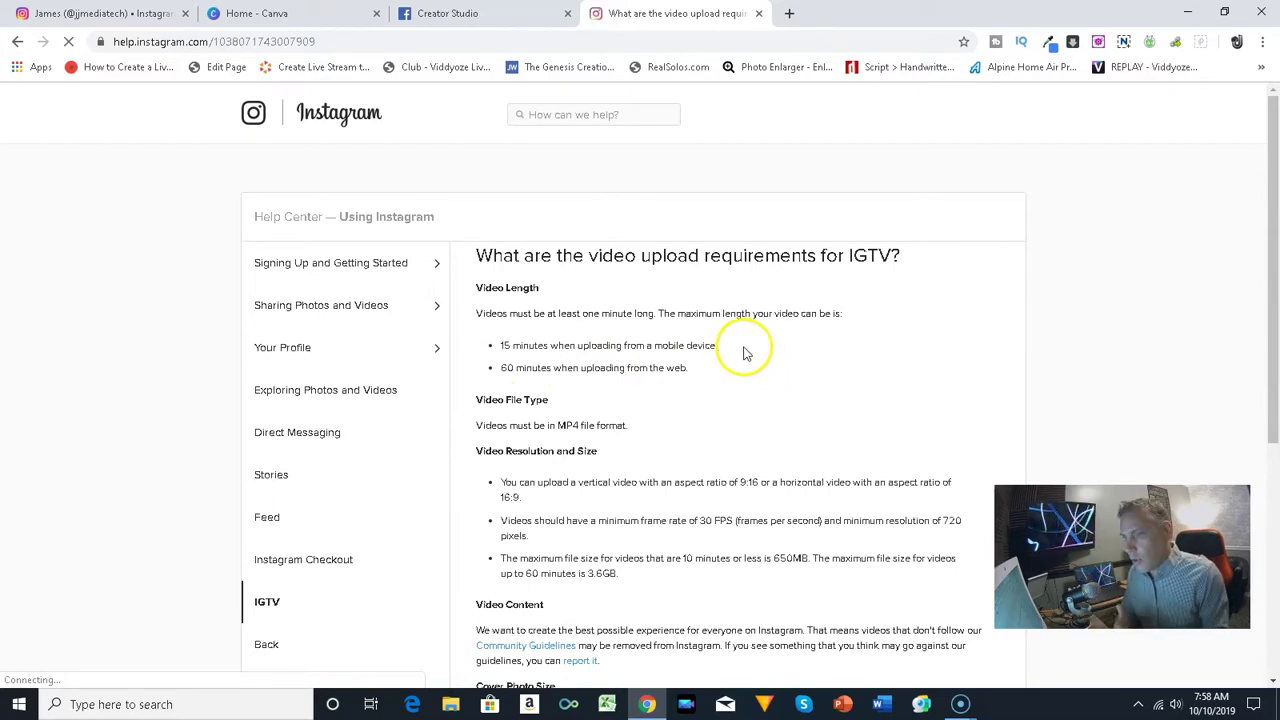
scroll(737, 354, "down", 2)
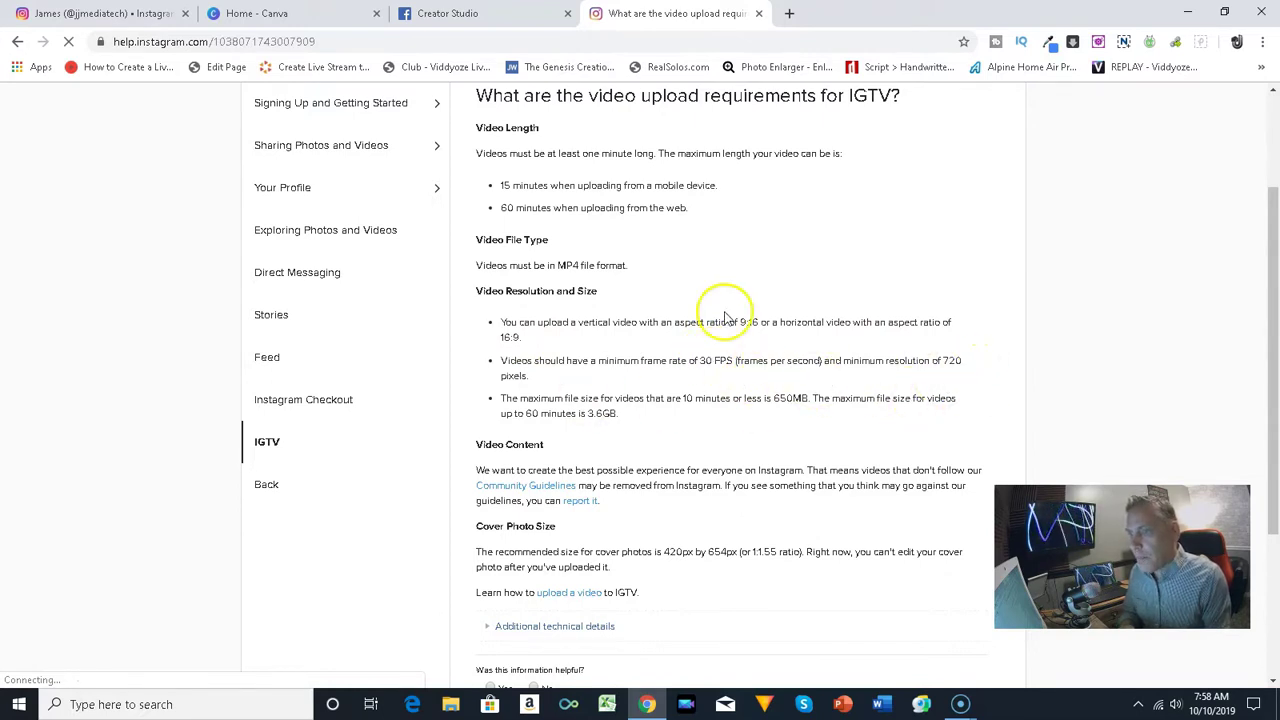
scroll(720, 312, "down", 1)
scroll(715, 290, "up", 3)
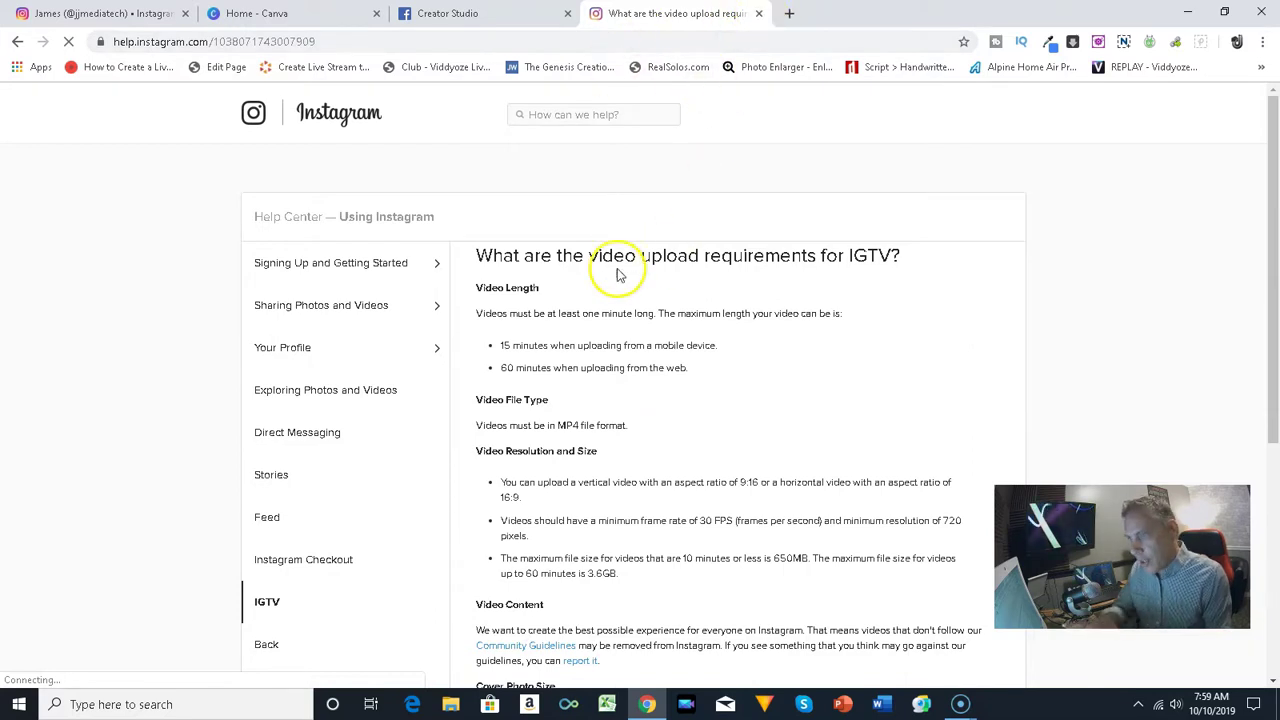
left_click(507, 15)
left_click(760, 15)
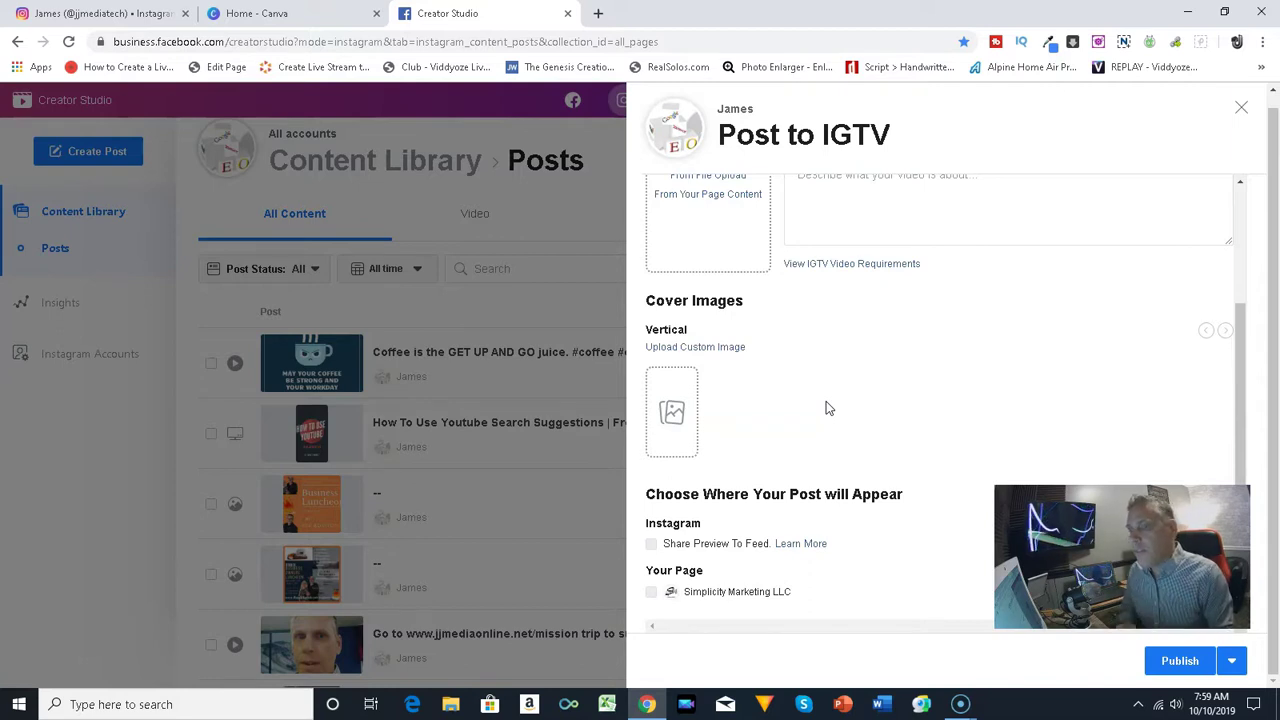
left_click(806, 372)
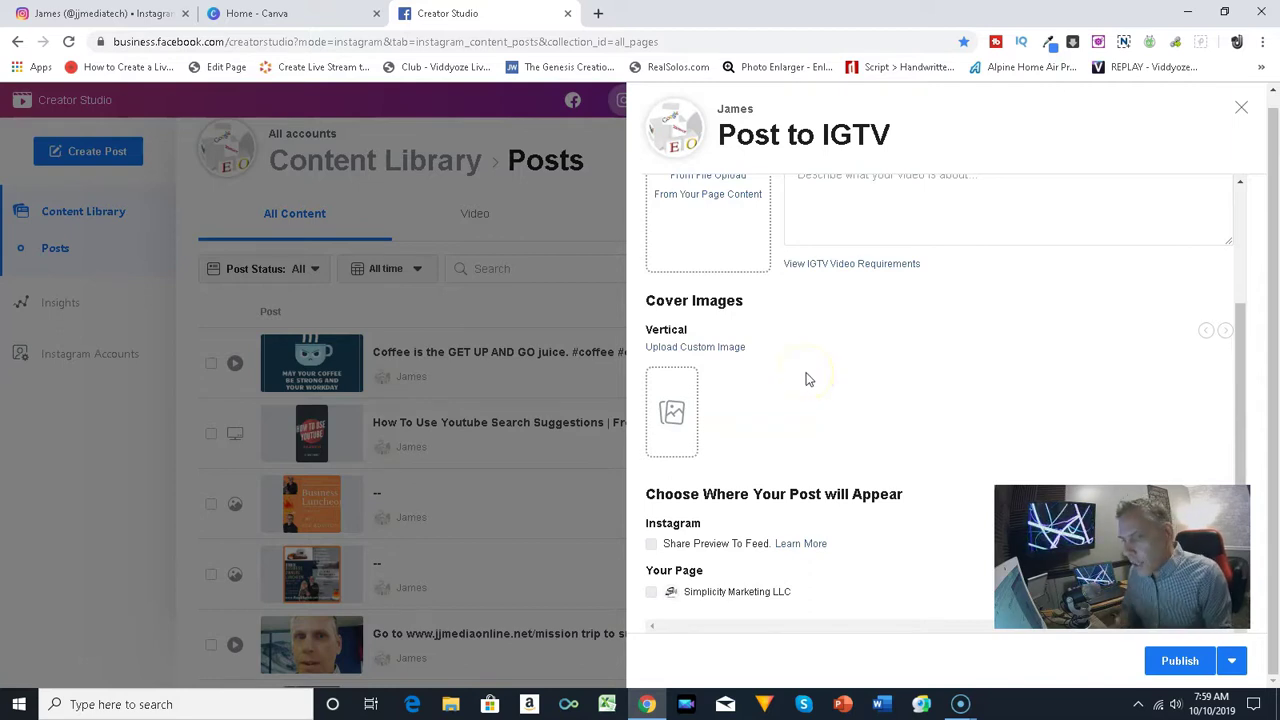
left_click(789, 359)
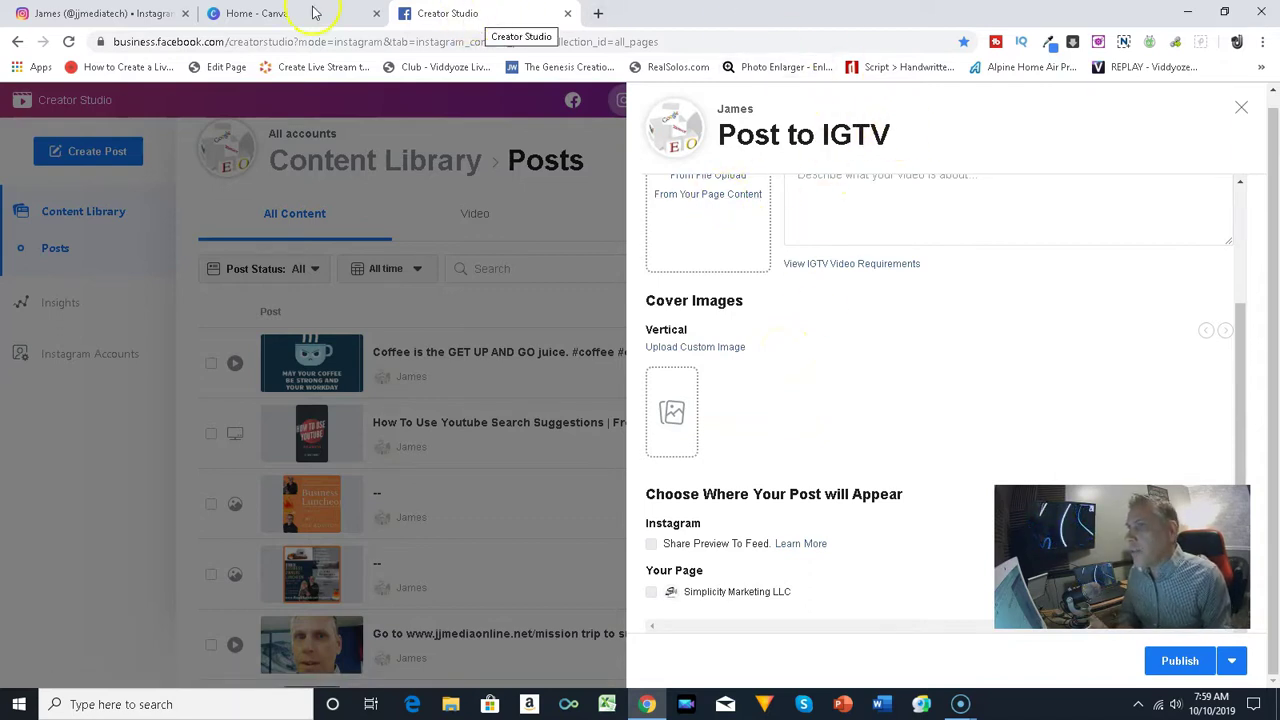
left_click(262, 14)
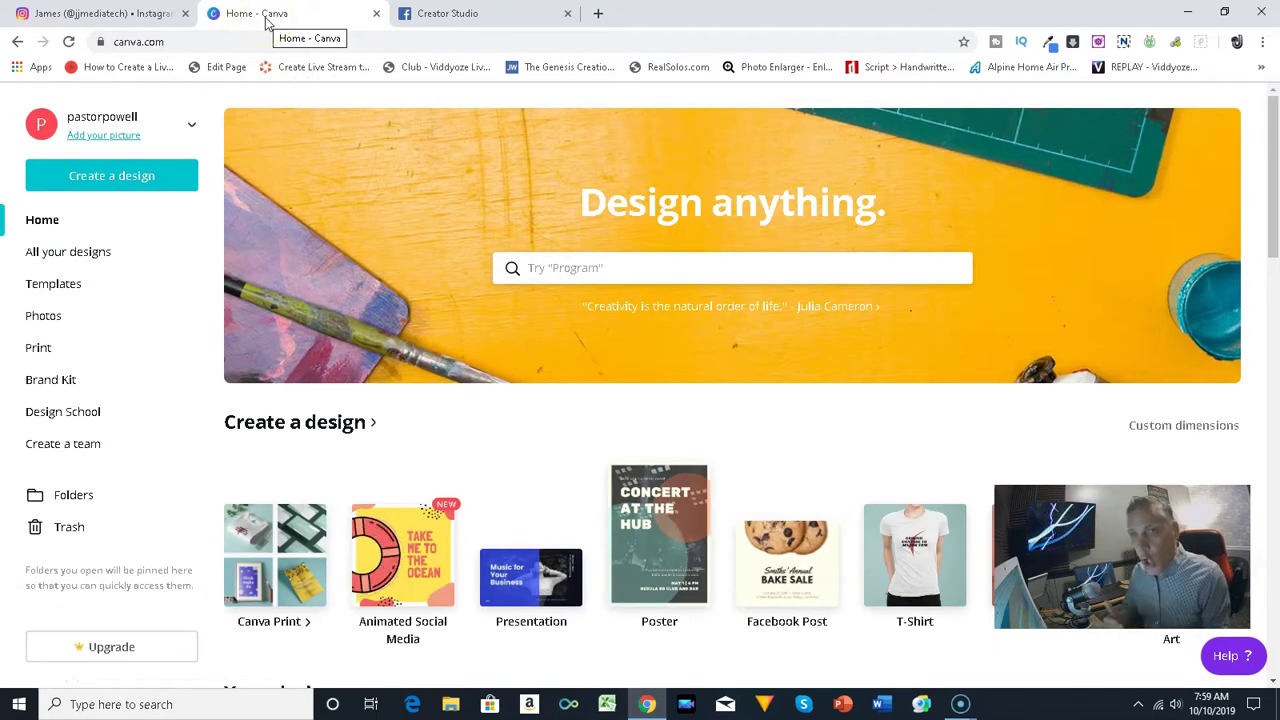
left_click(277, 30)
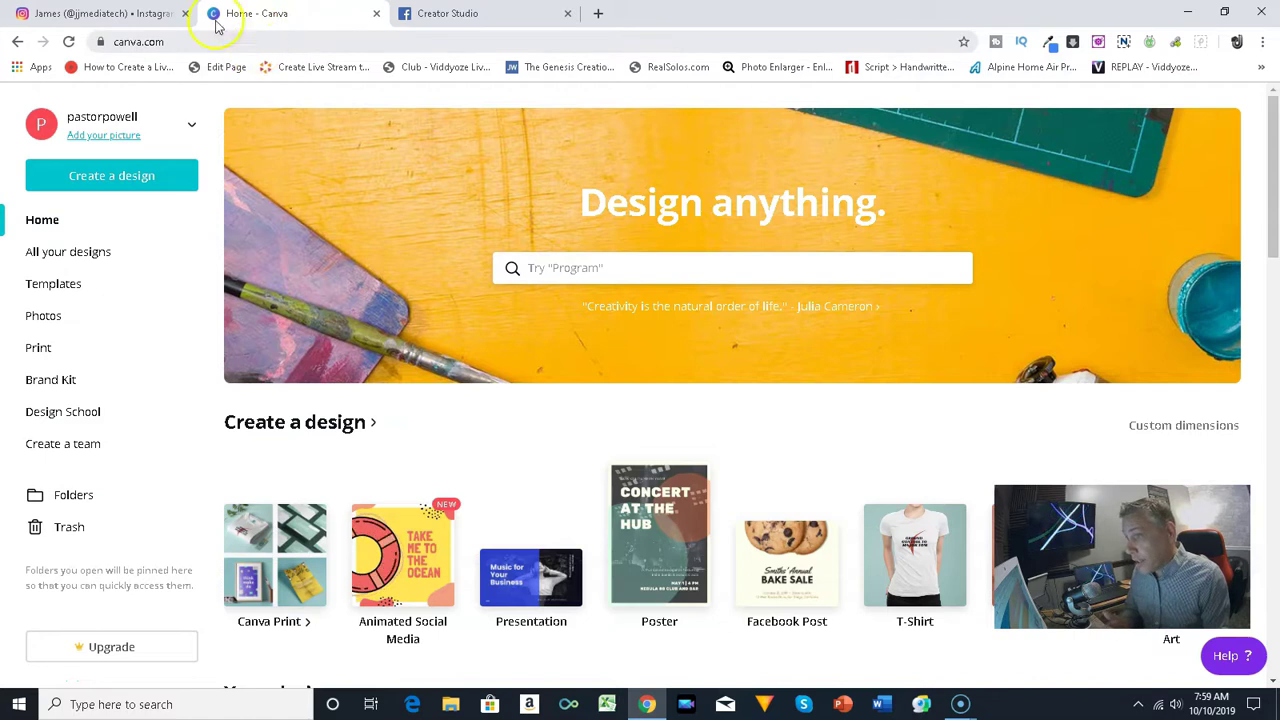
left_click(570, 270)
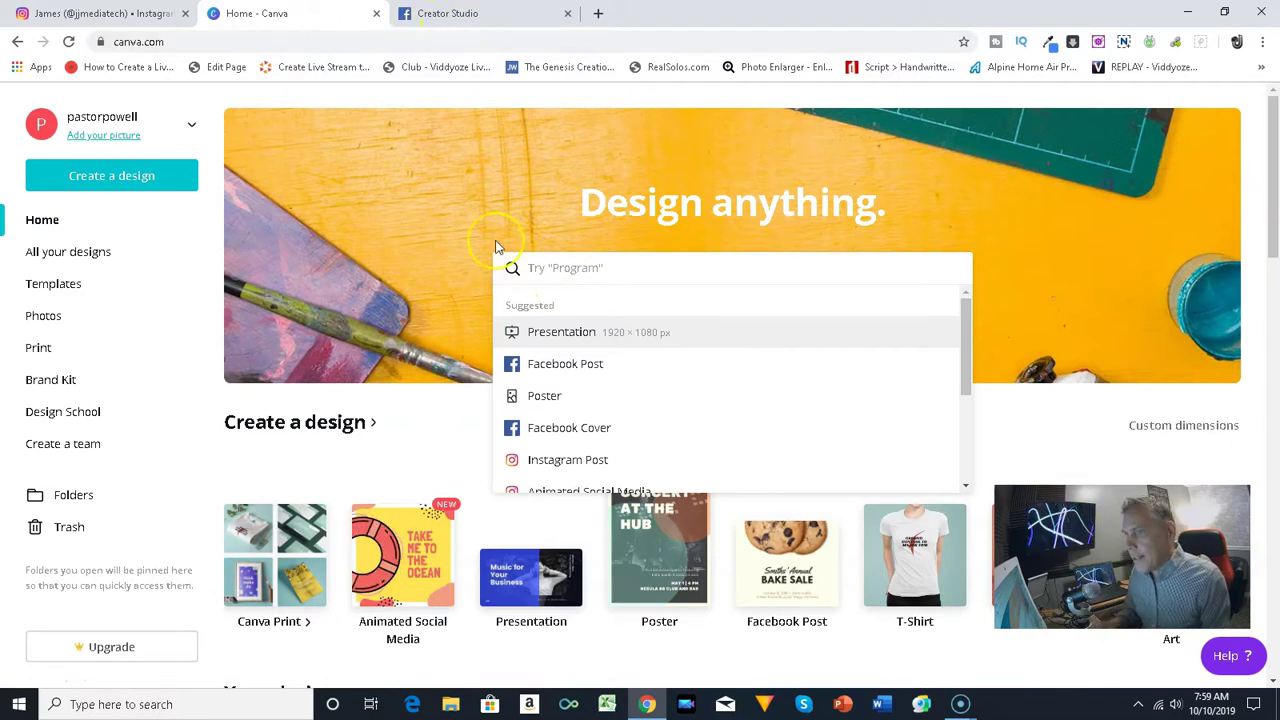
left_click(474, 22)
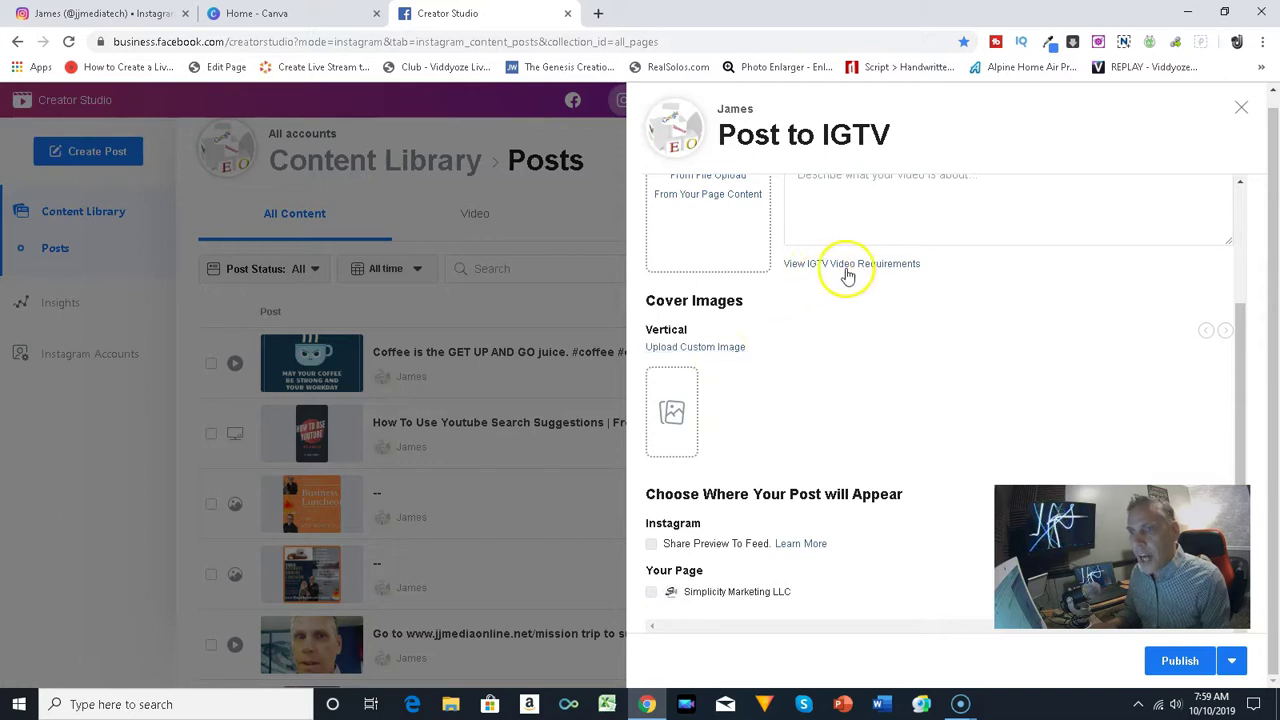
left_click(307, 13)
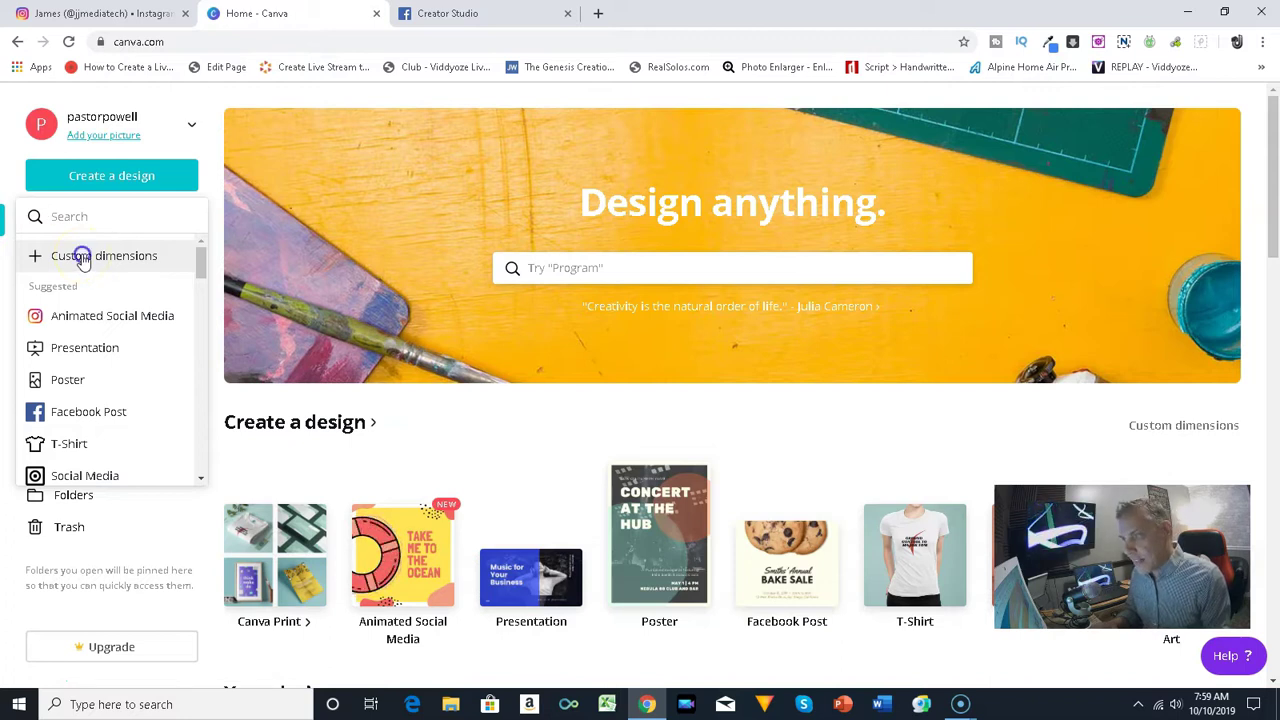
left_click(82, 258)
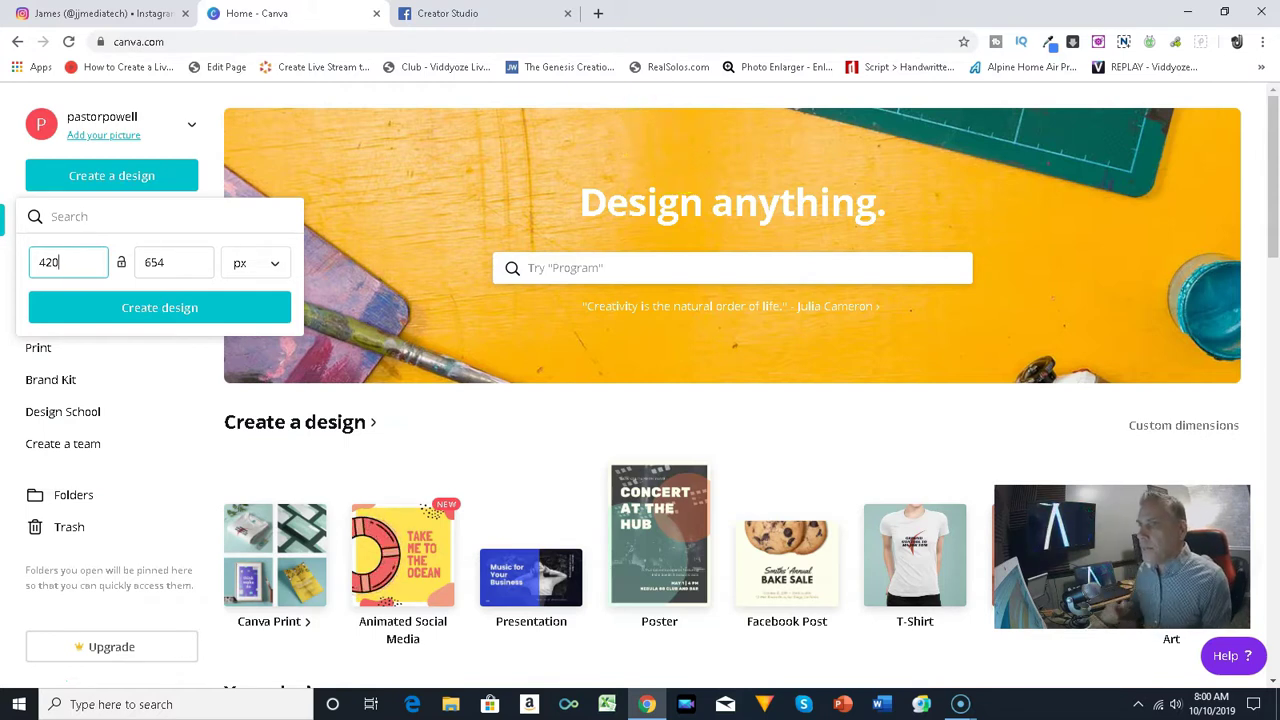
left_click(490, 13)
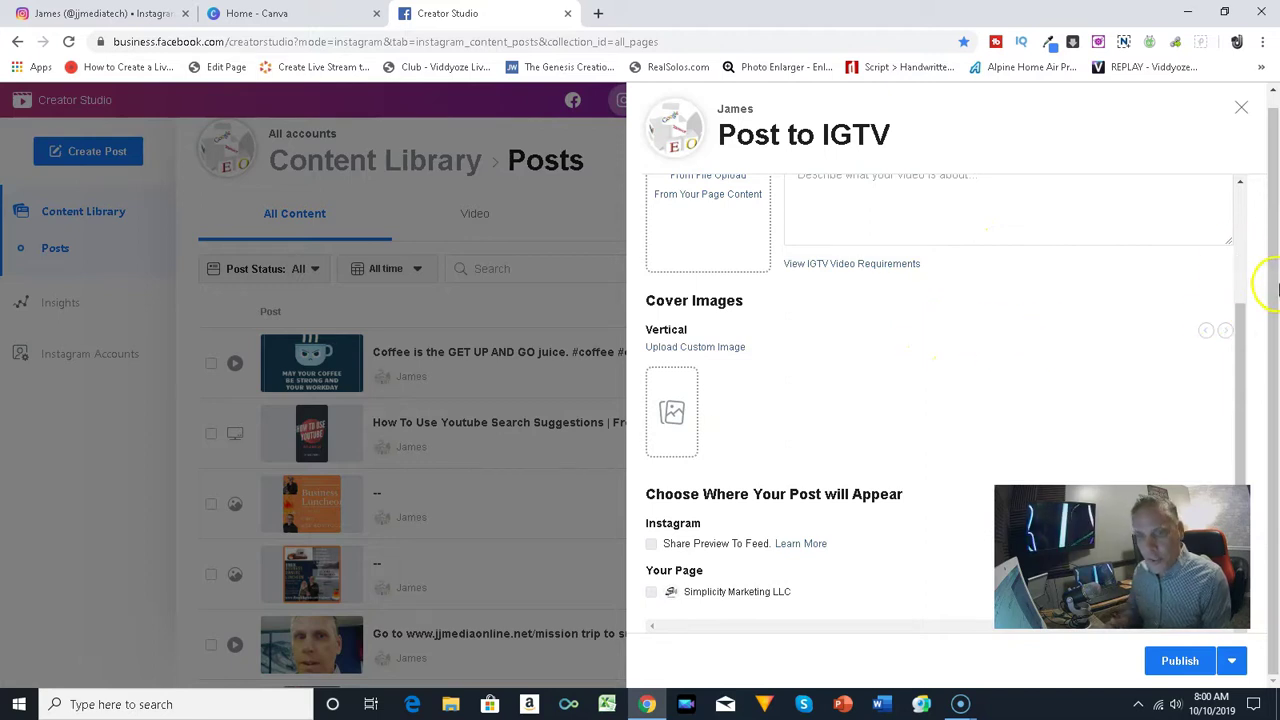
View the IGTV post's Publish options and scroll the empty Post to IGTV form back to the top
left_click(1271, 354)
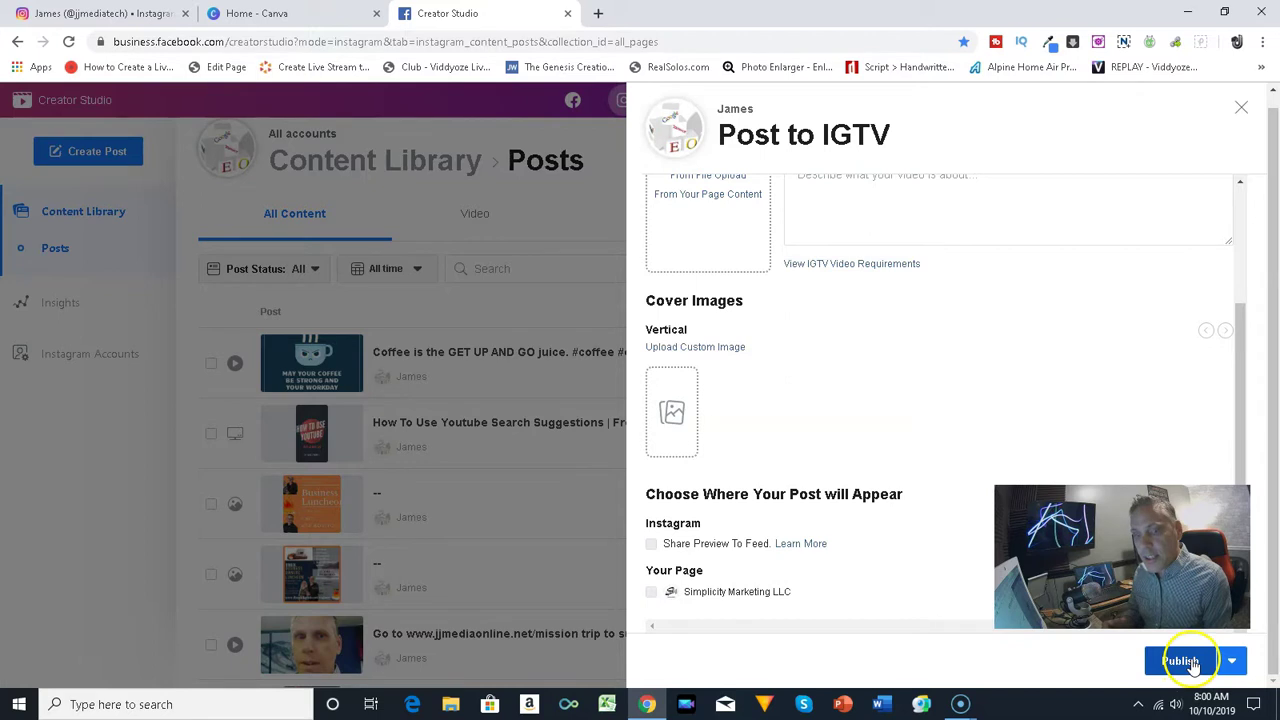
left_click(1233, 662)
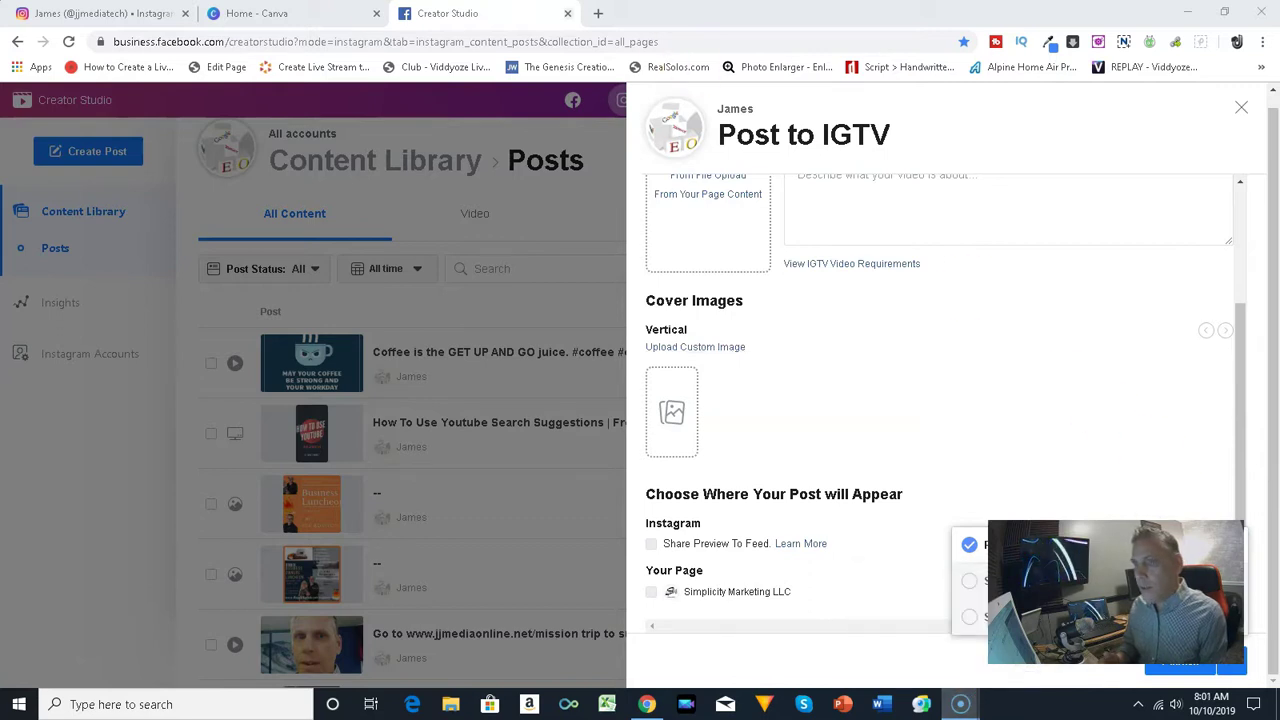
left_click(486, 15)
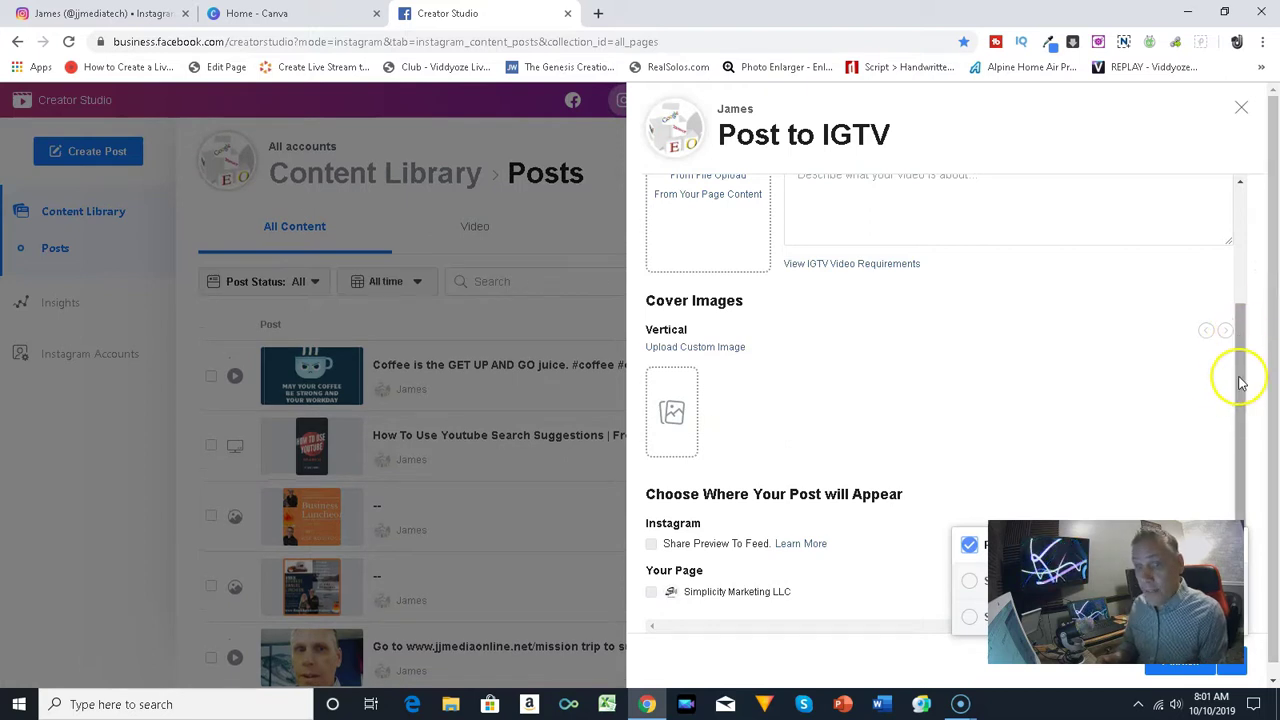
left_click_drag(1234, 371, 1249, 194)
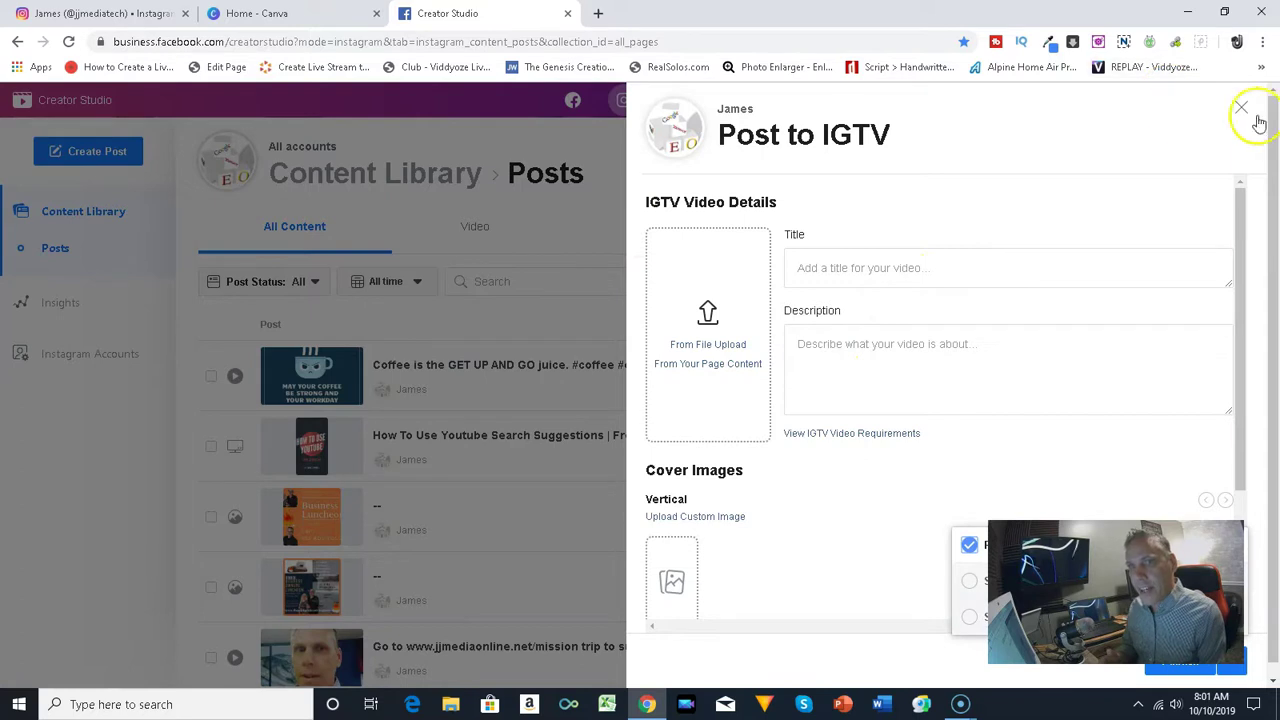
Discard the empty Post to IGTV draft and switch to the Instagram profile's IGTV videos
left_click(782, 104)
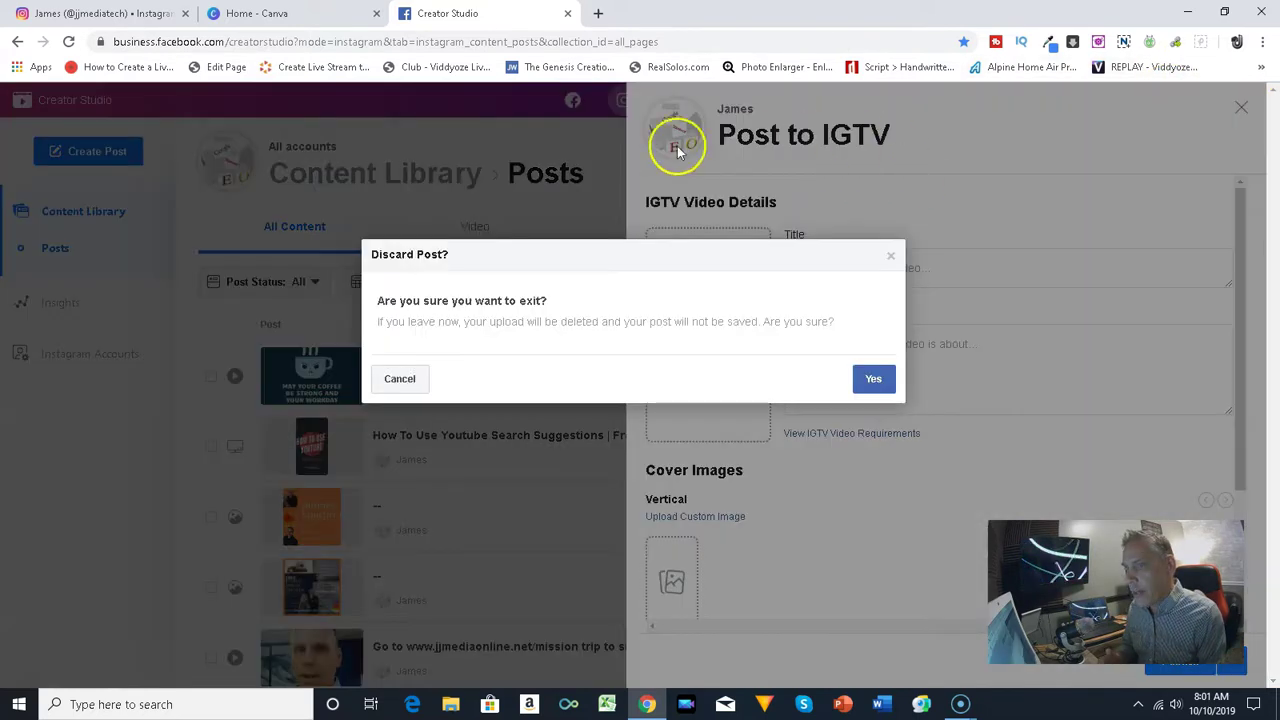
left_click(876, 382)
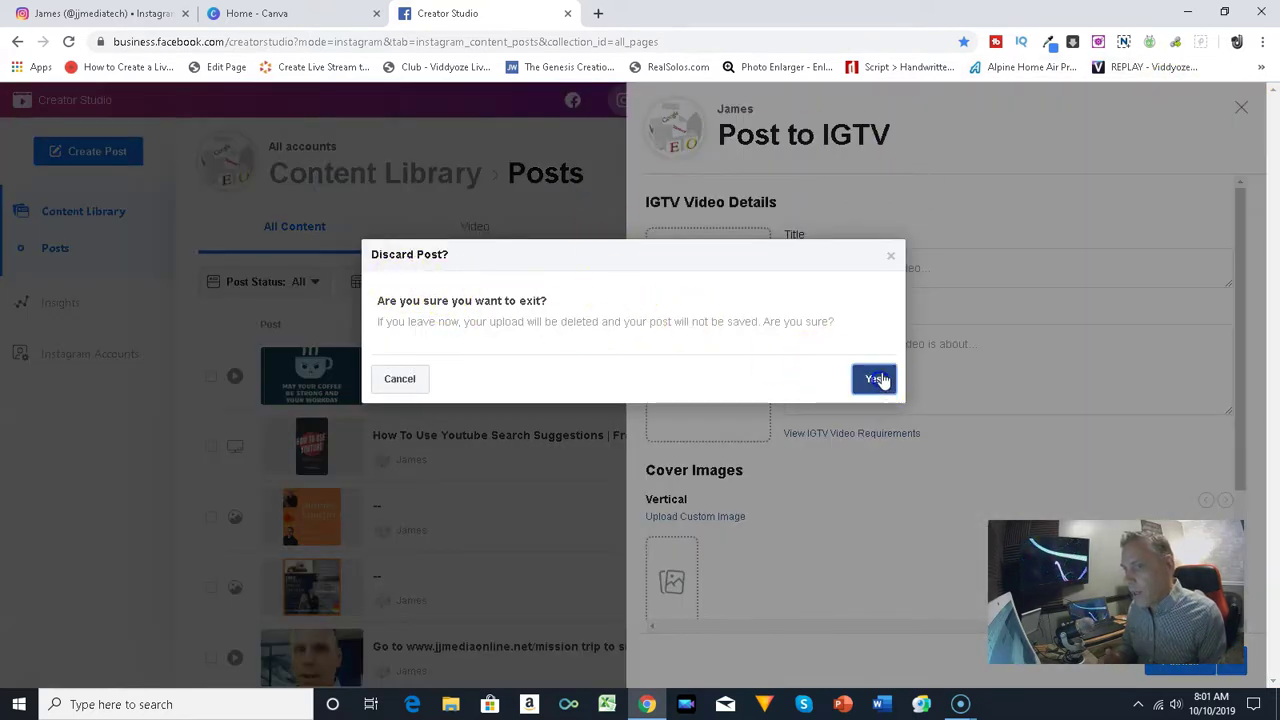
left_click(118, 12)
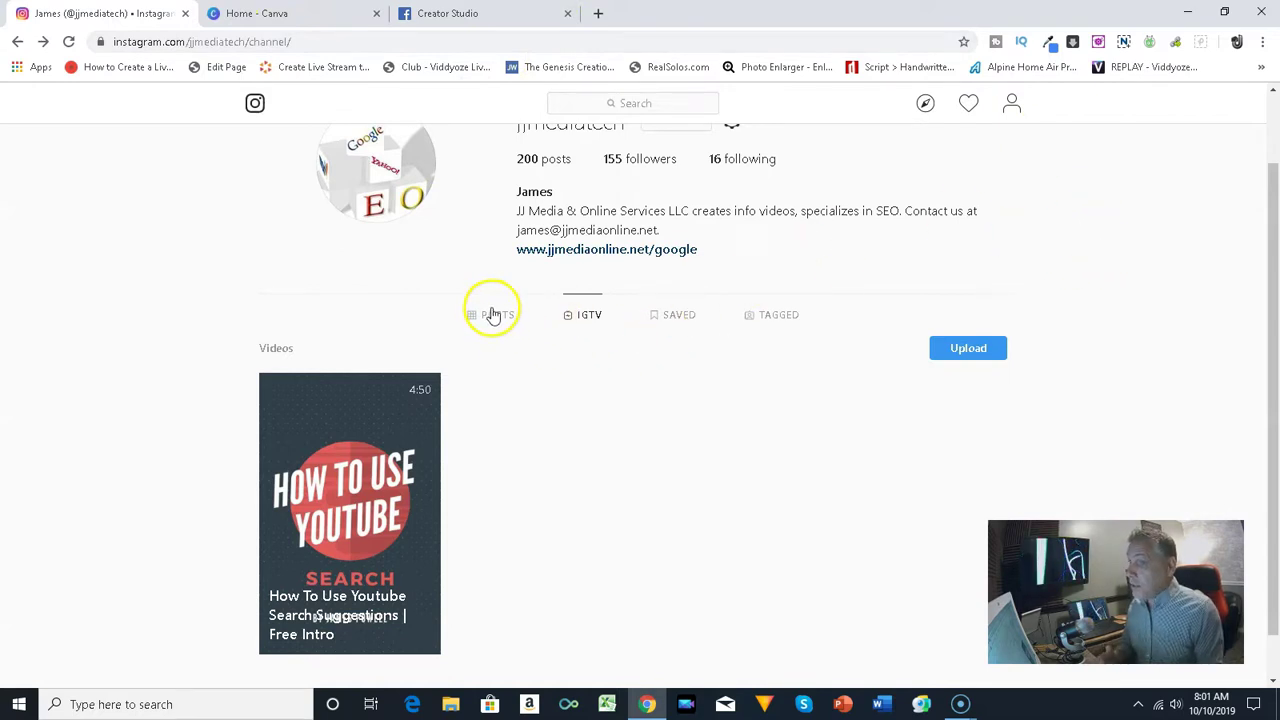
Open the 'How To Use Youtube Search Suggestions' video post from the profile's posts grid
scroll(480, 330, "down", 2)
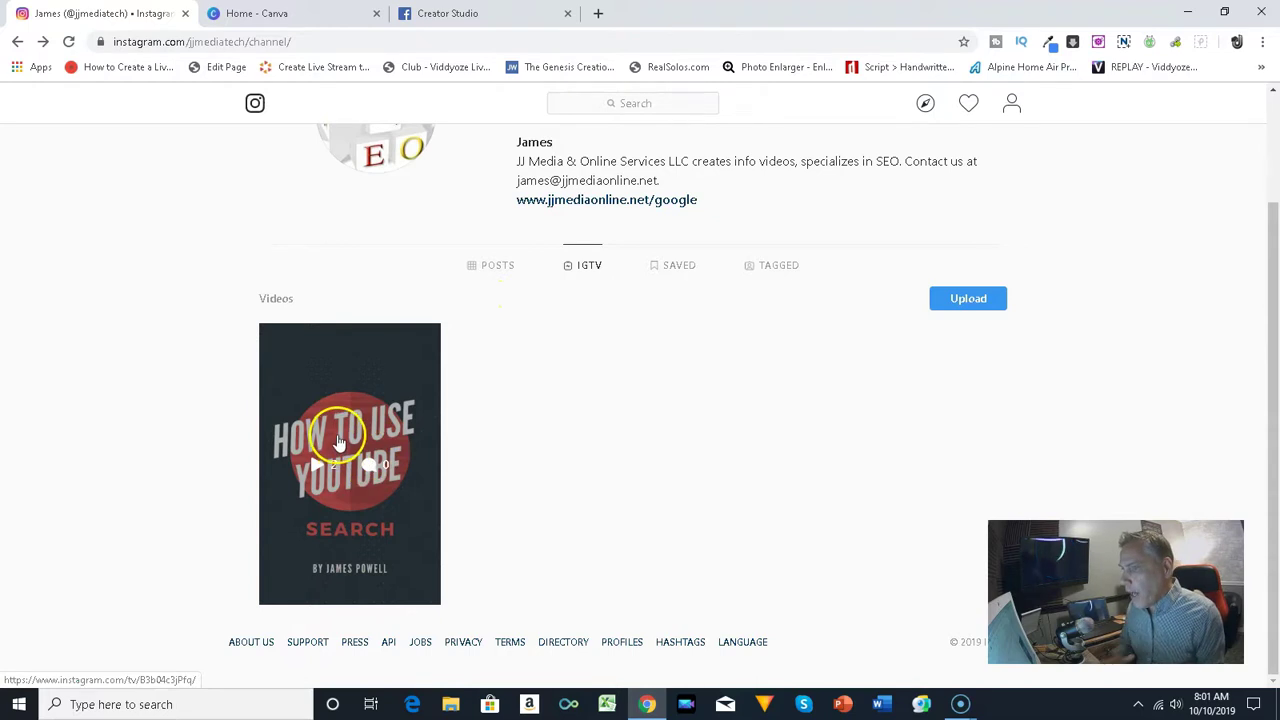
left_click(342, 447)
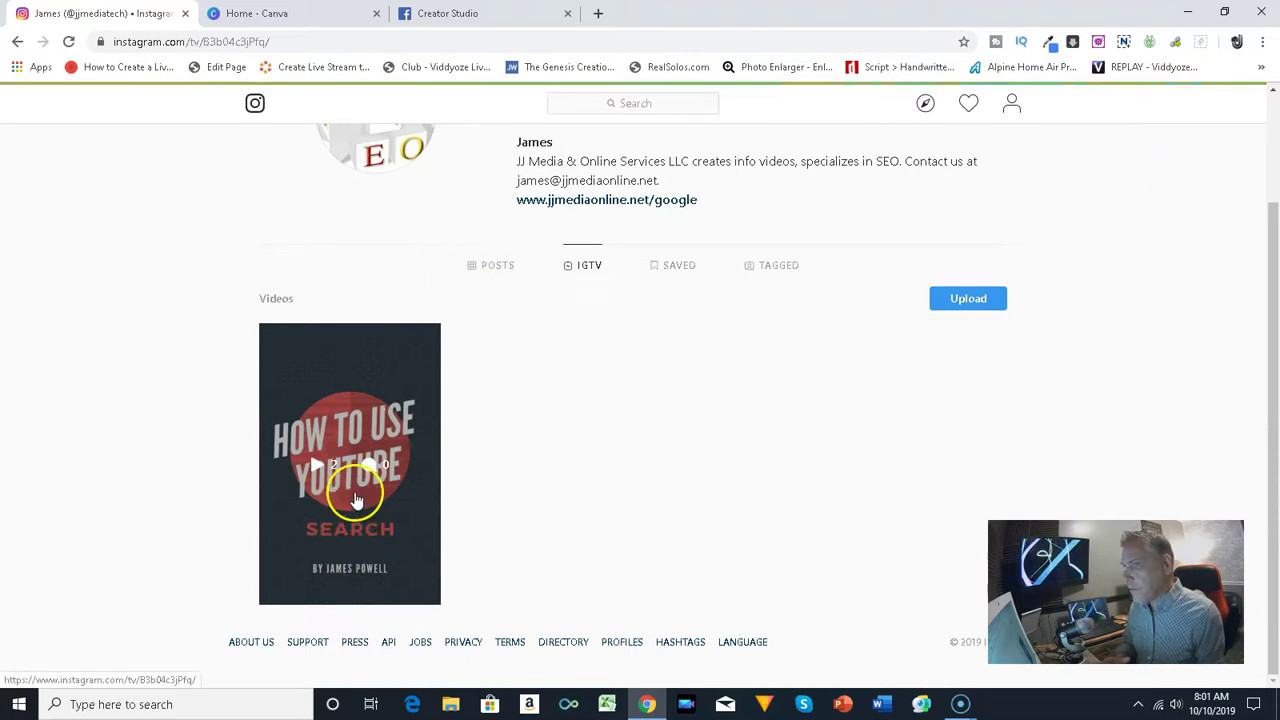
left_click(497, 264)
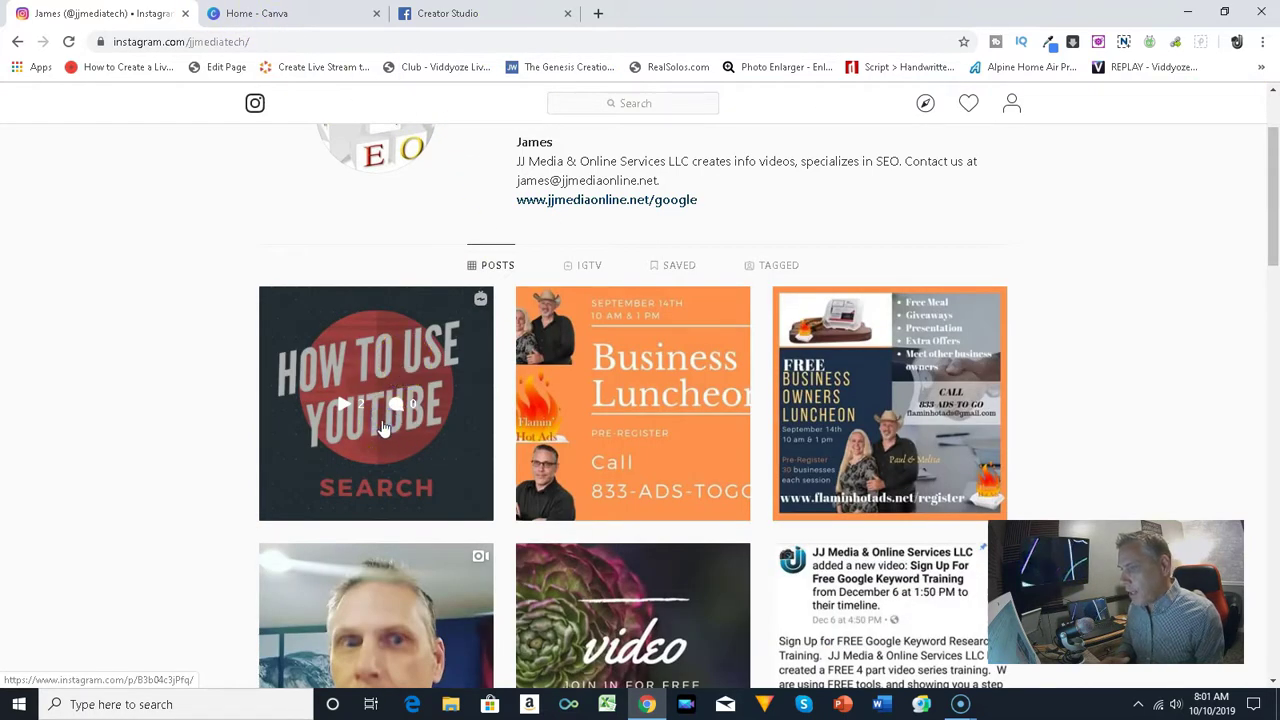
left_click(383, 428)
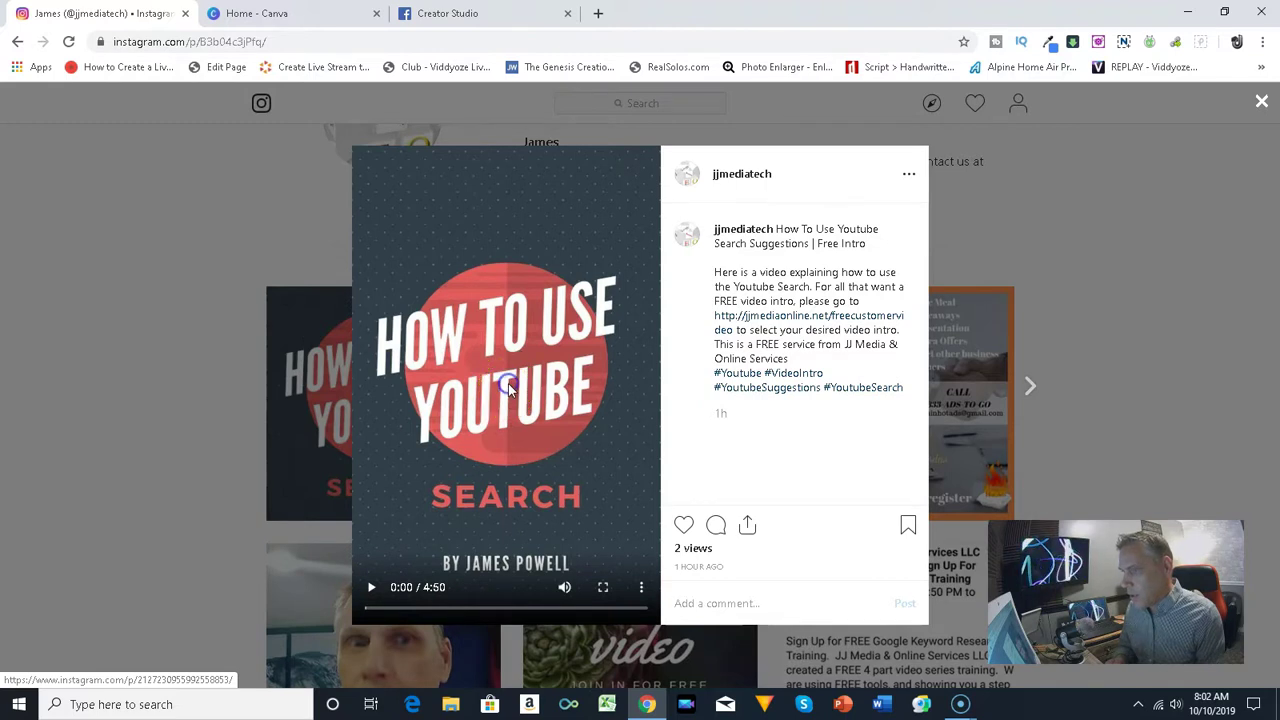
Pause the 'How To Use Youtube Search Suggestions' video at 0:01 of 4:50
left_click(371, 591)
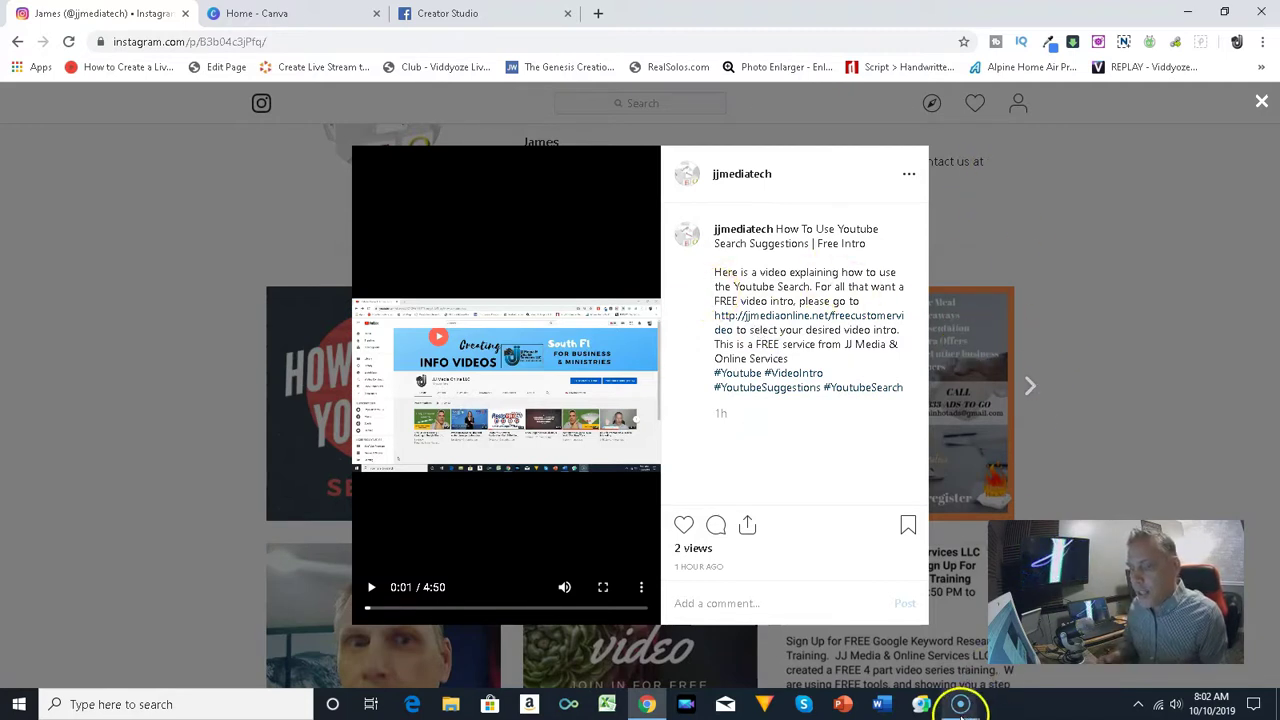
mouse_move(1000, 697)
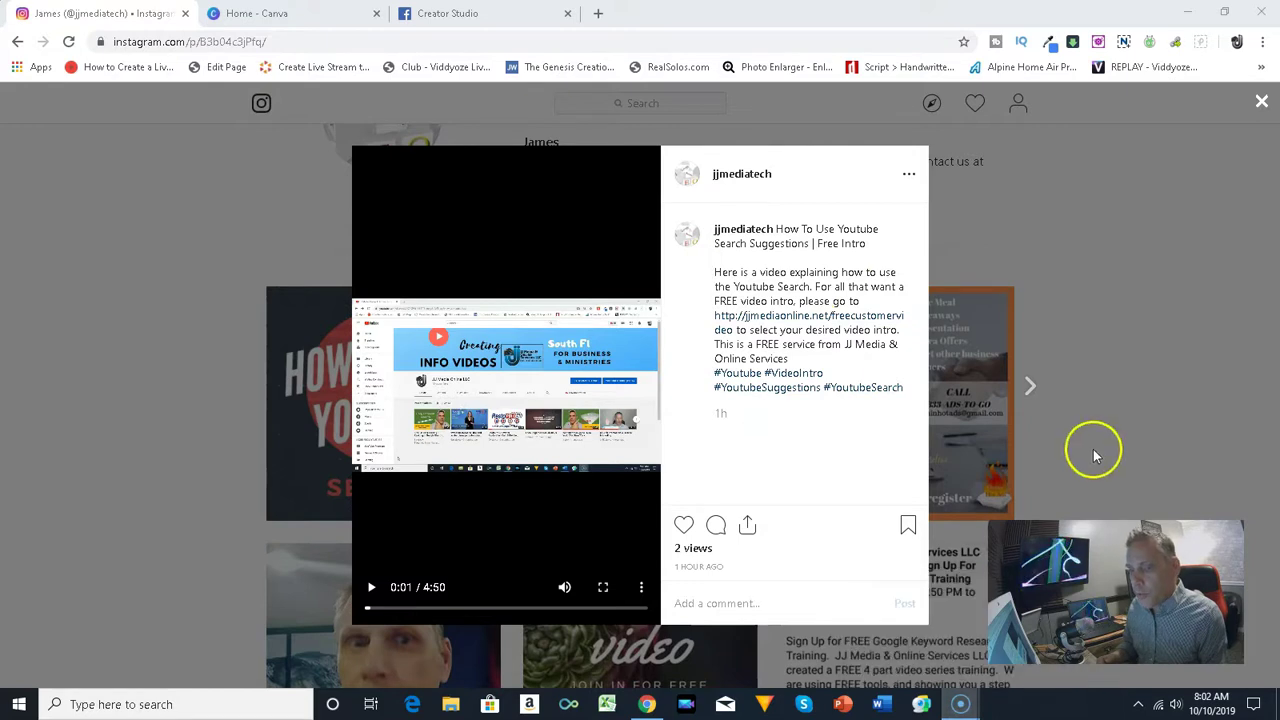